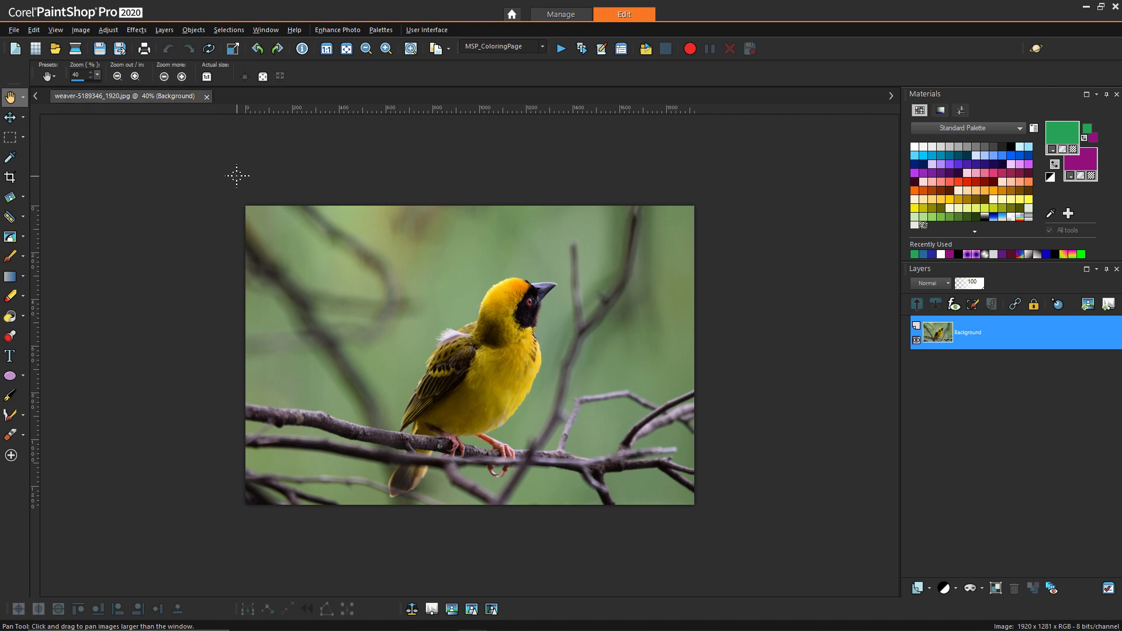
Preview and apply the High Pass edge filter at radius 4.00 to the bird photo.
click(142, 31)
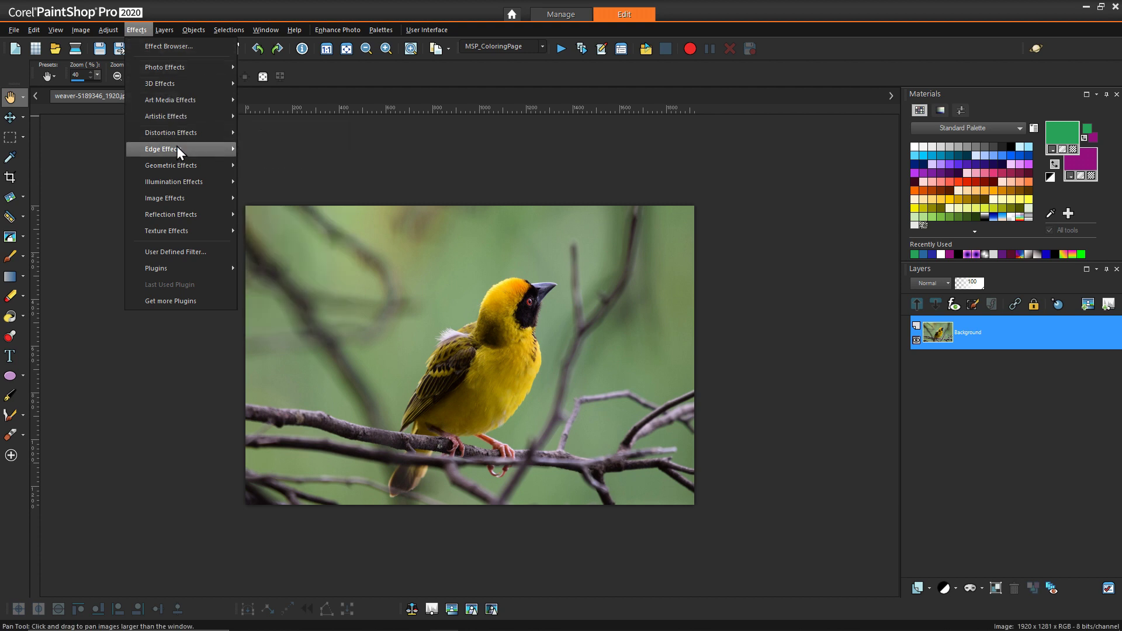
mouse_move(177, 149)
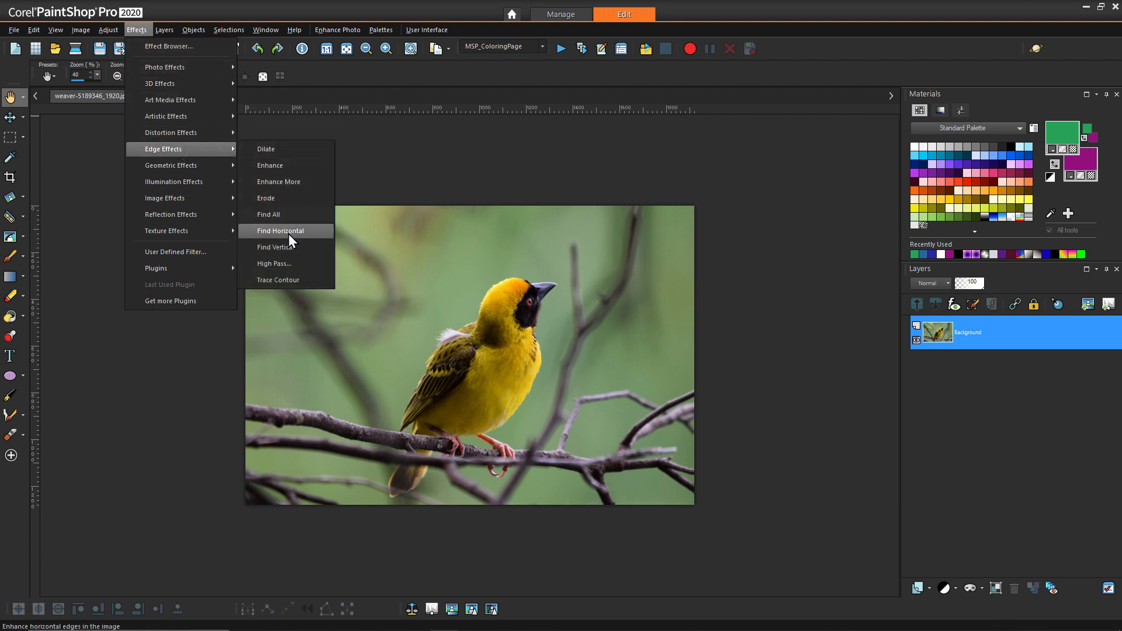
click(290, 265)
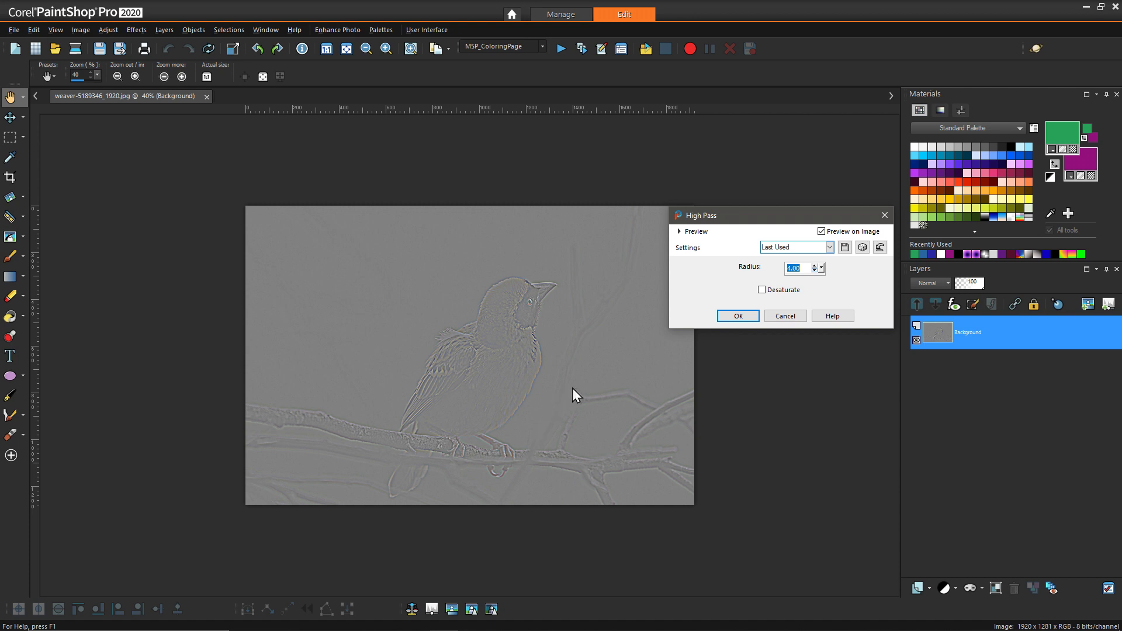
click(723, 318)
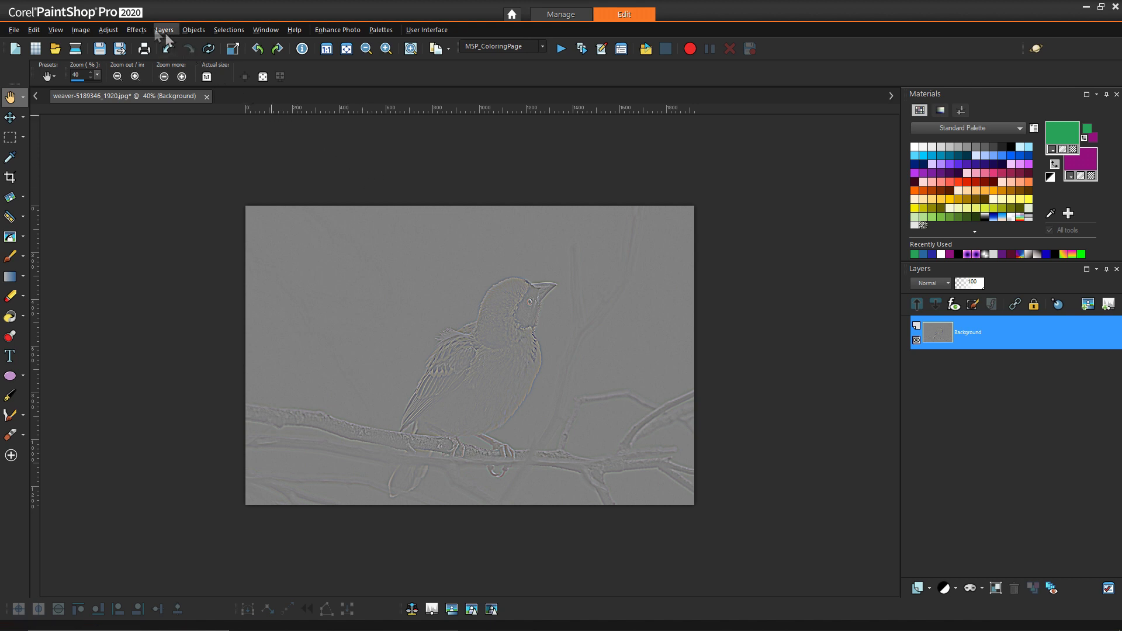
Apply Edge Preserving Smooth to soften the grey High Pass outline image.
click(114, 28)
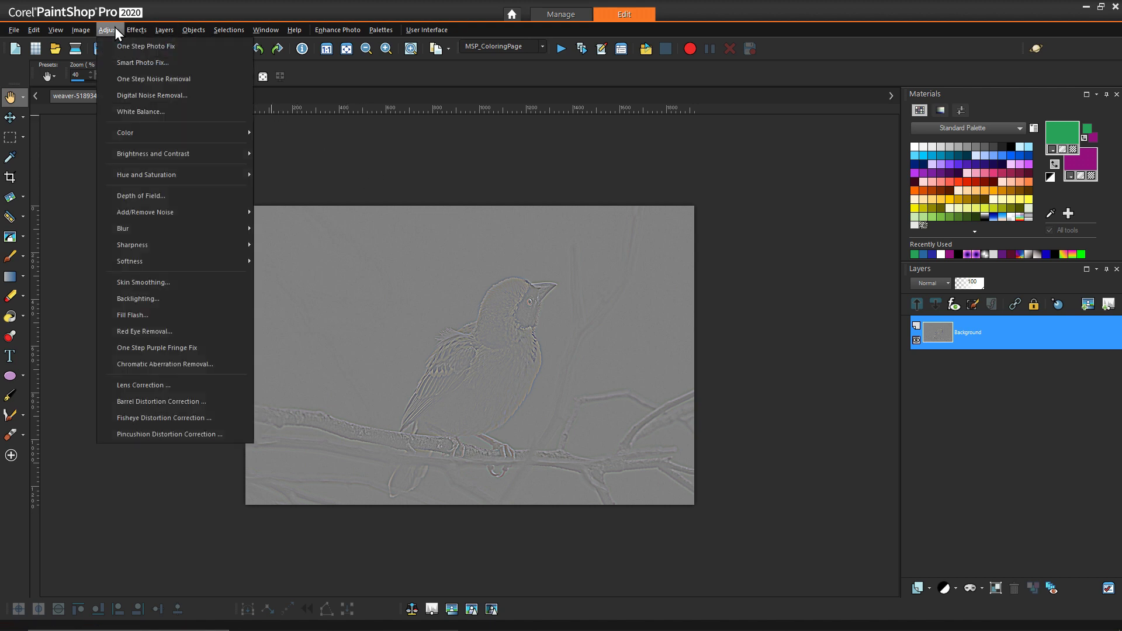
mouse_move(163, 211)
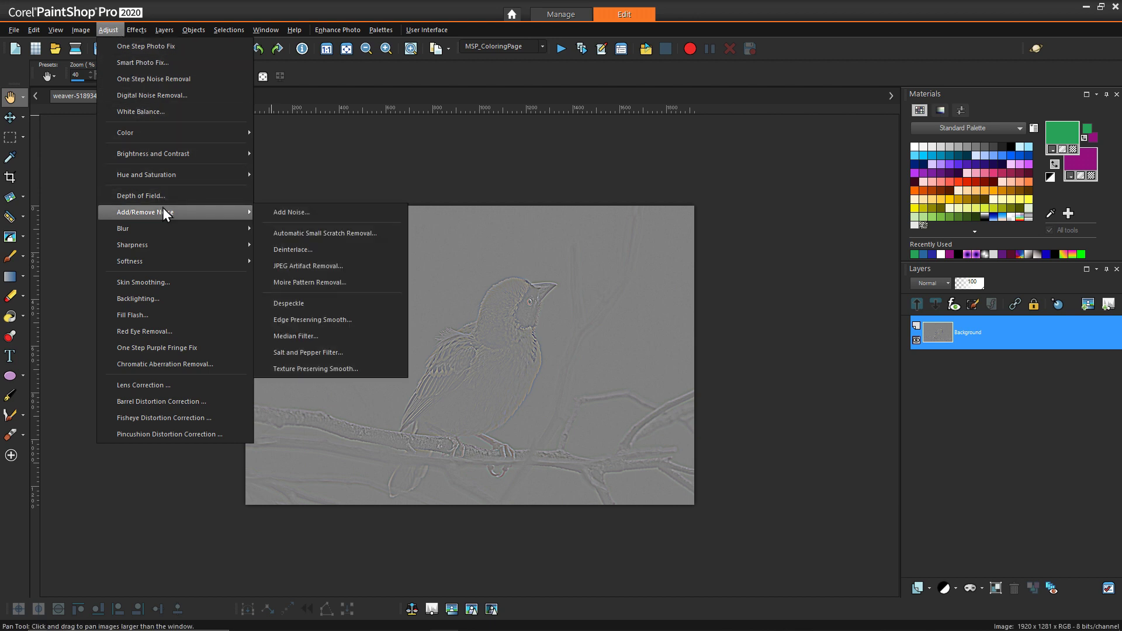
click(320, 319)
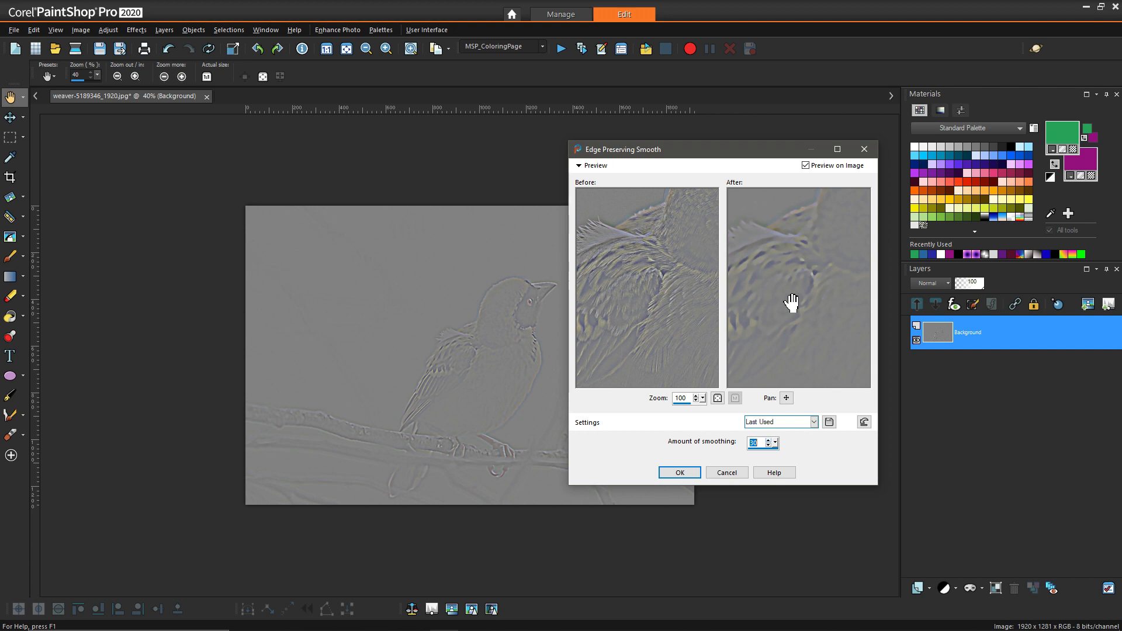
click(681, 473)
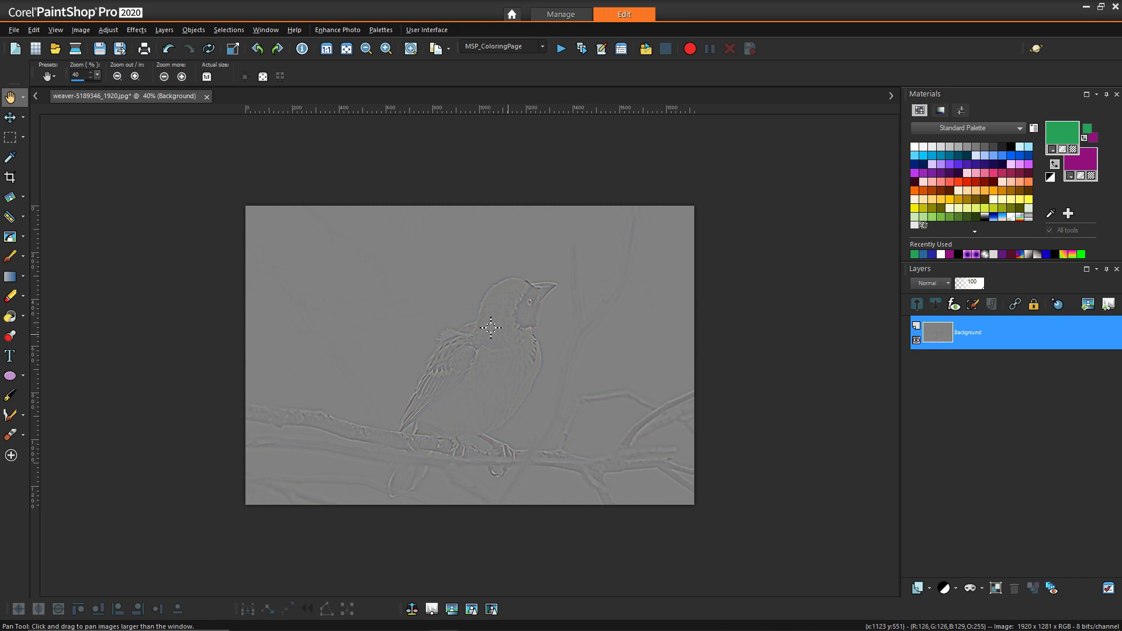
Run Histogram Equalize so the bird's outlines stand out in strong contrast.
click(110, 31)
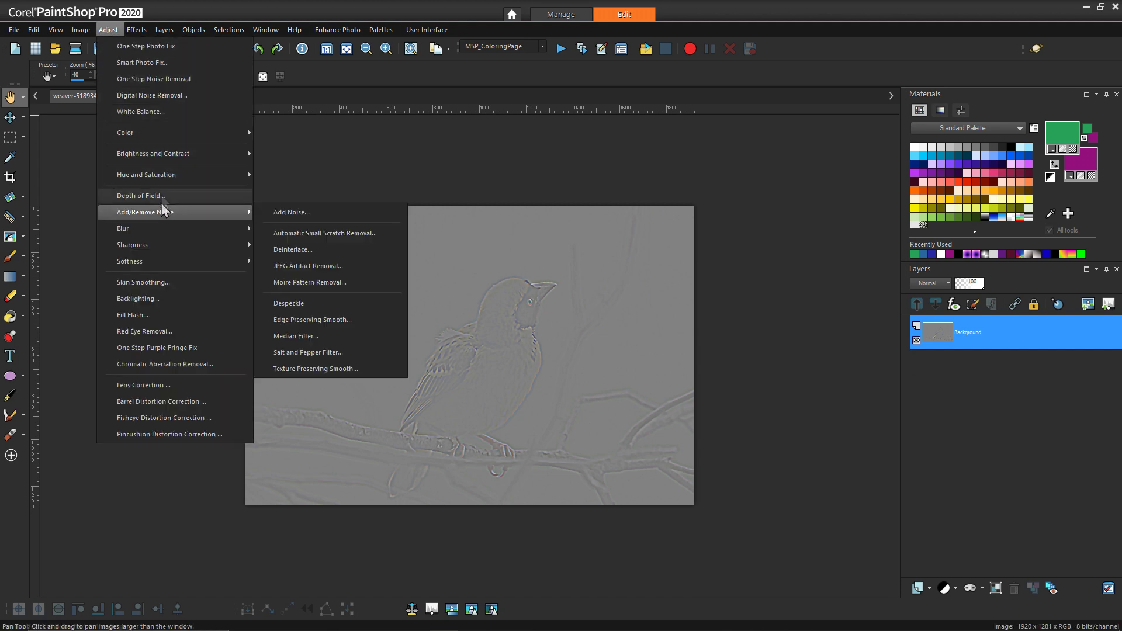
mouse_move(166, 153)
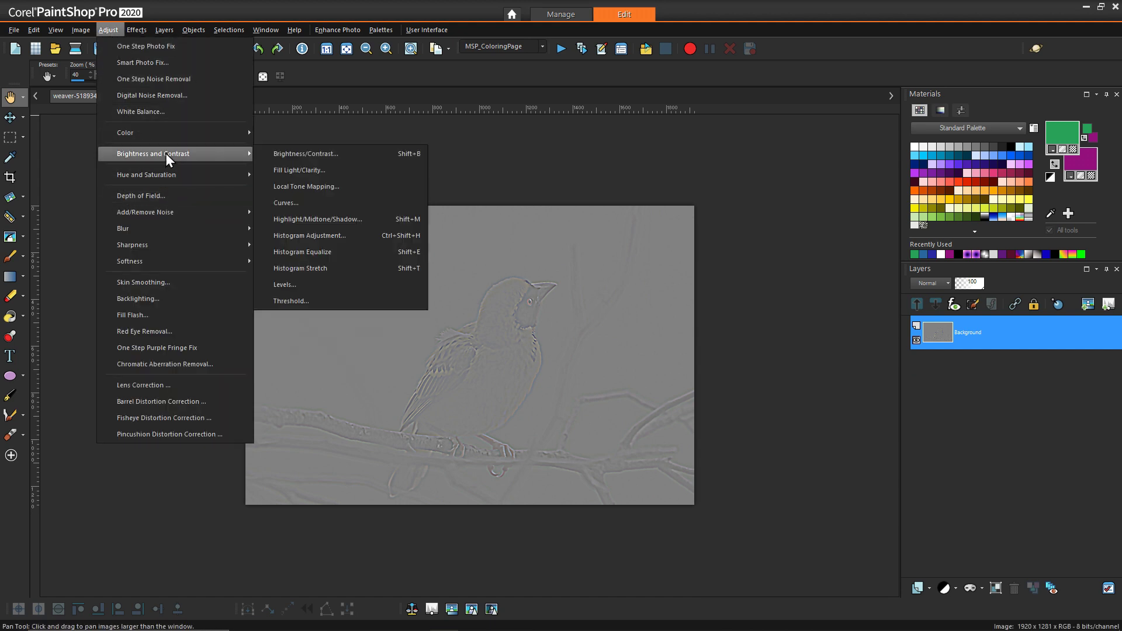
click(328, 251)
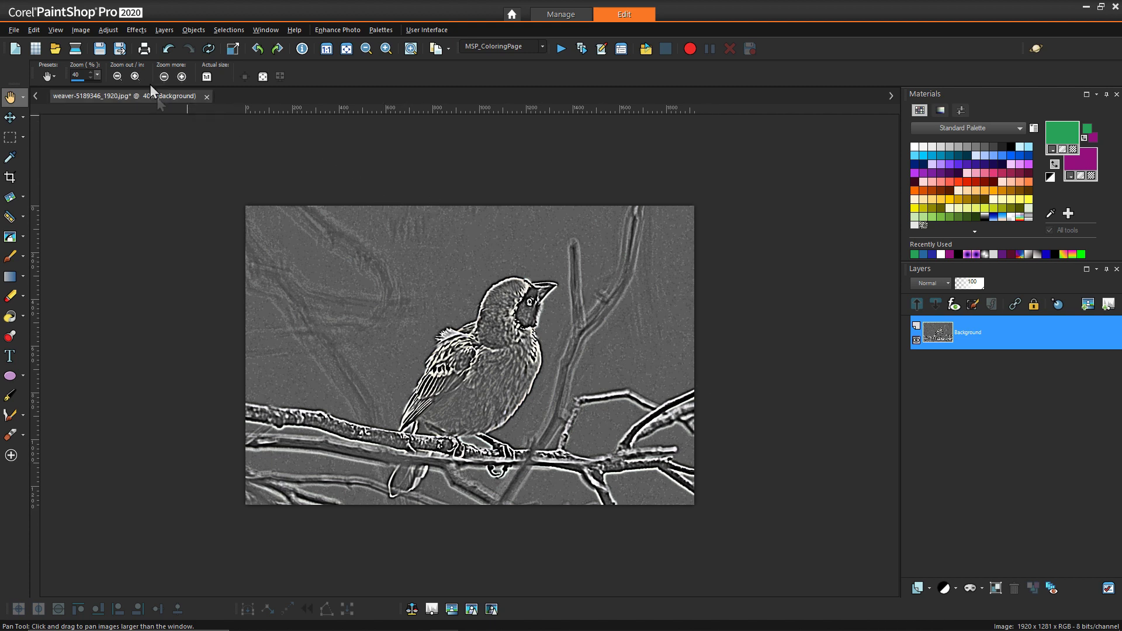
click(104, 31)
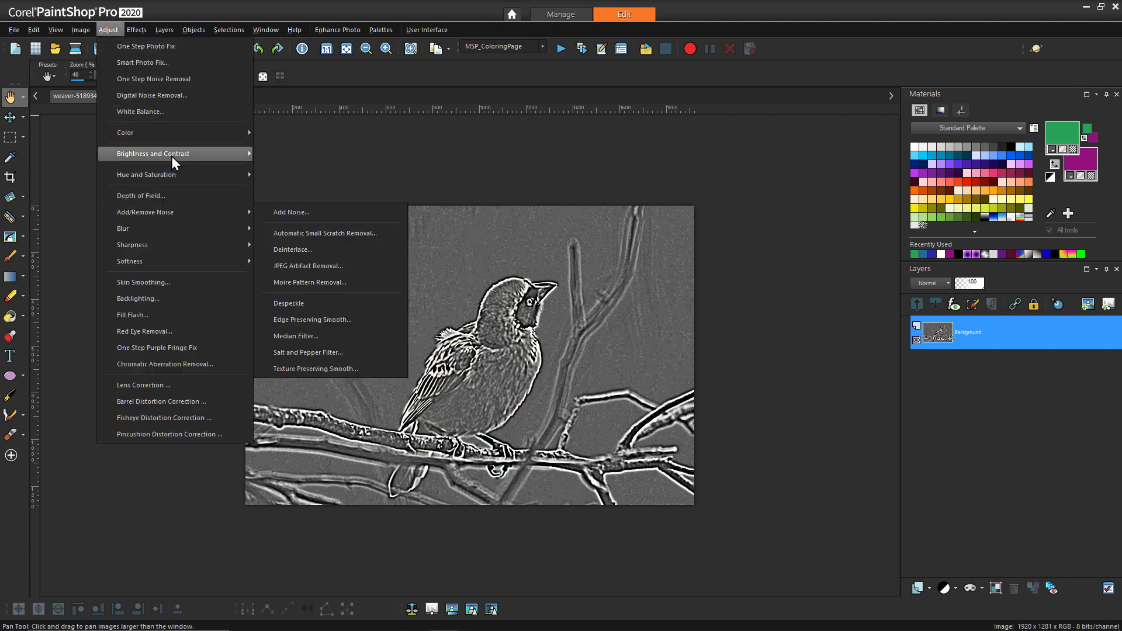
Convert the image to black-and-white line art with a Threshold of 54.
mouse_move(172, 153)
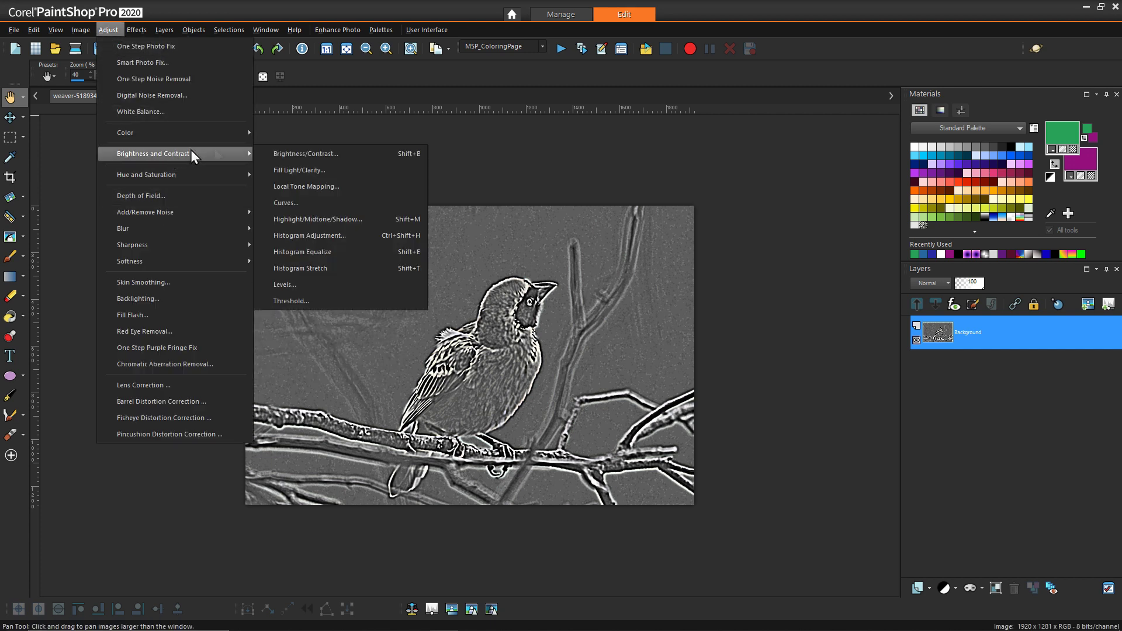
click(325, 299)
drag(776, 316, 760, 321)
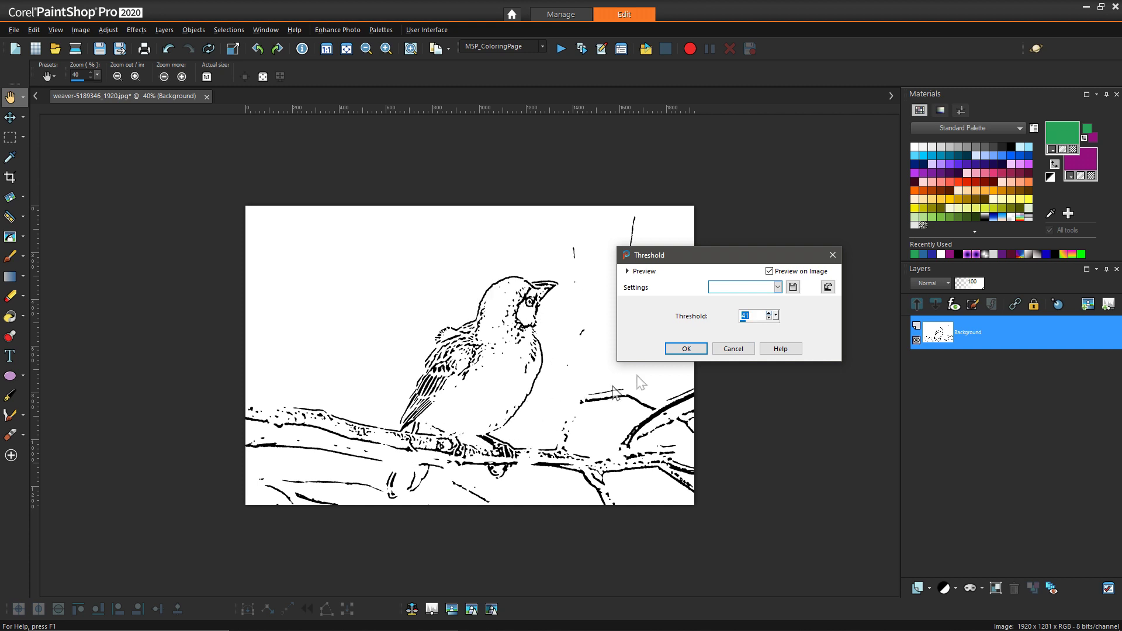
drag(776, 316, 783, 320)
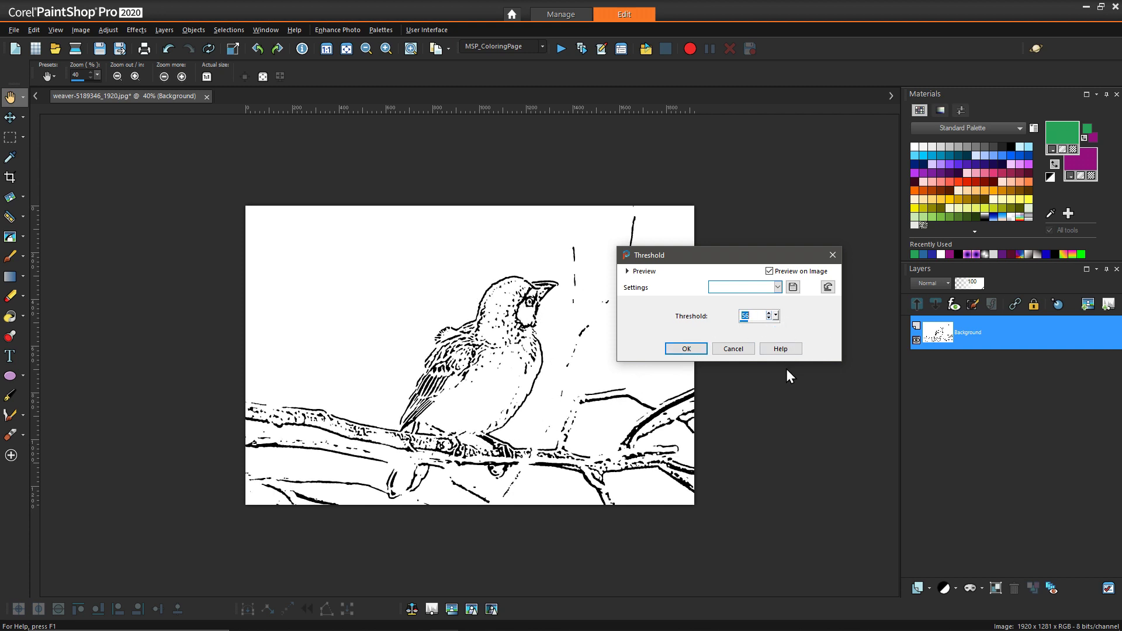
drag(776, 316, 781, 331)
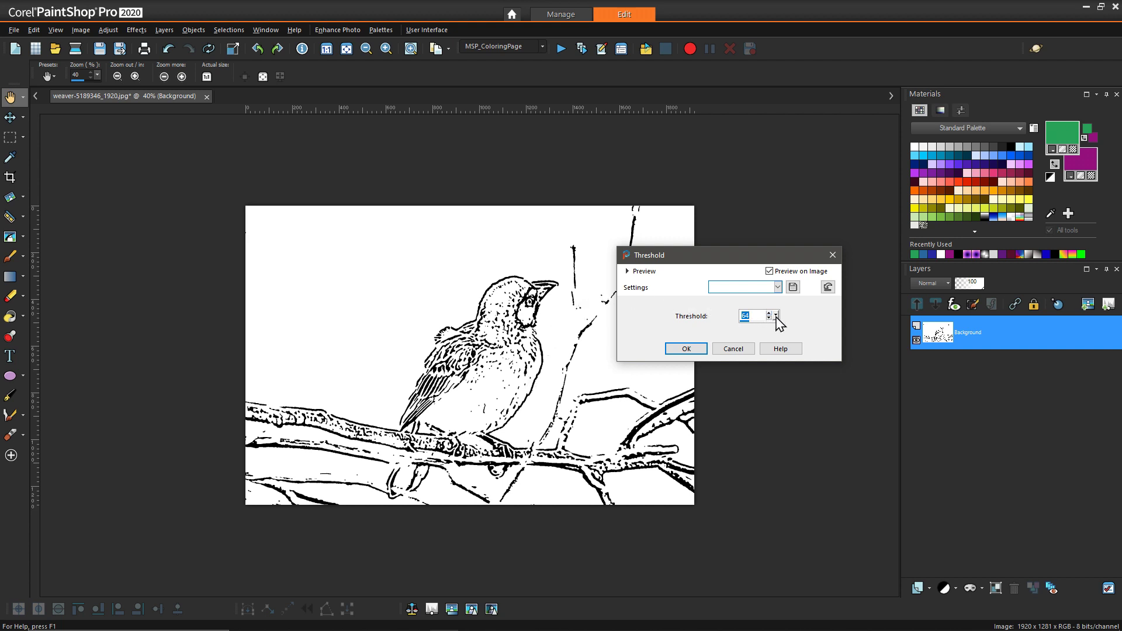
drag(777, 317, 765, 367)
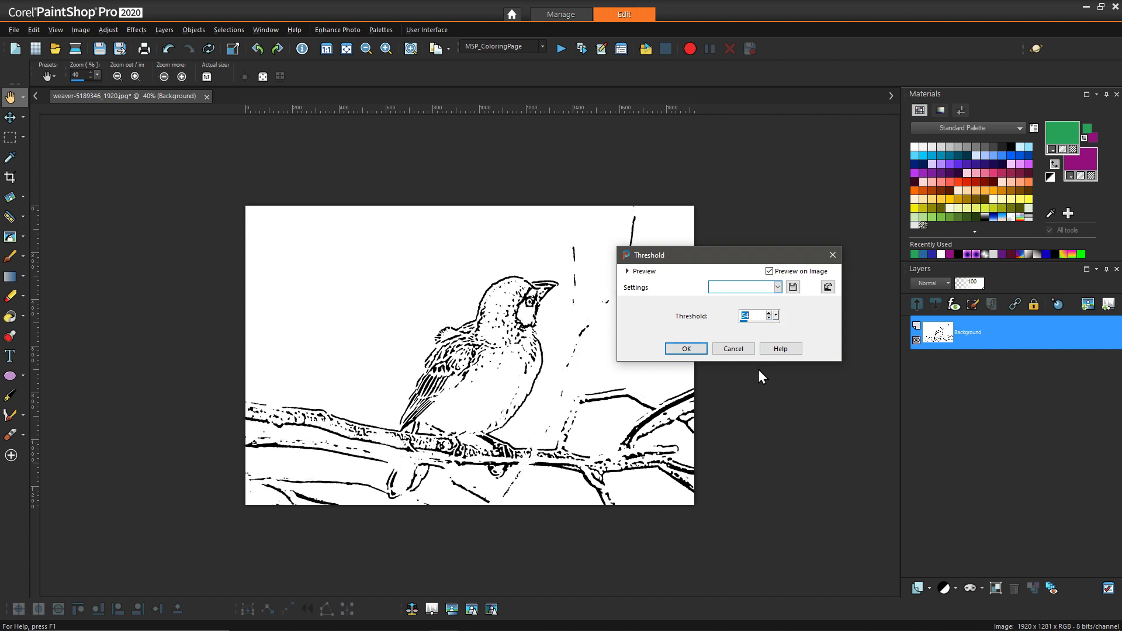
click(685, 351)
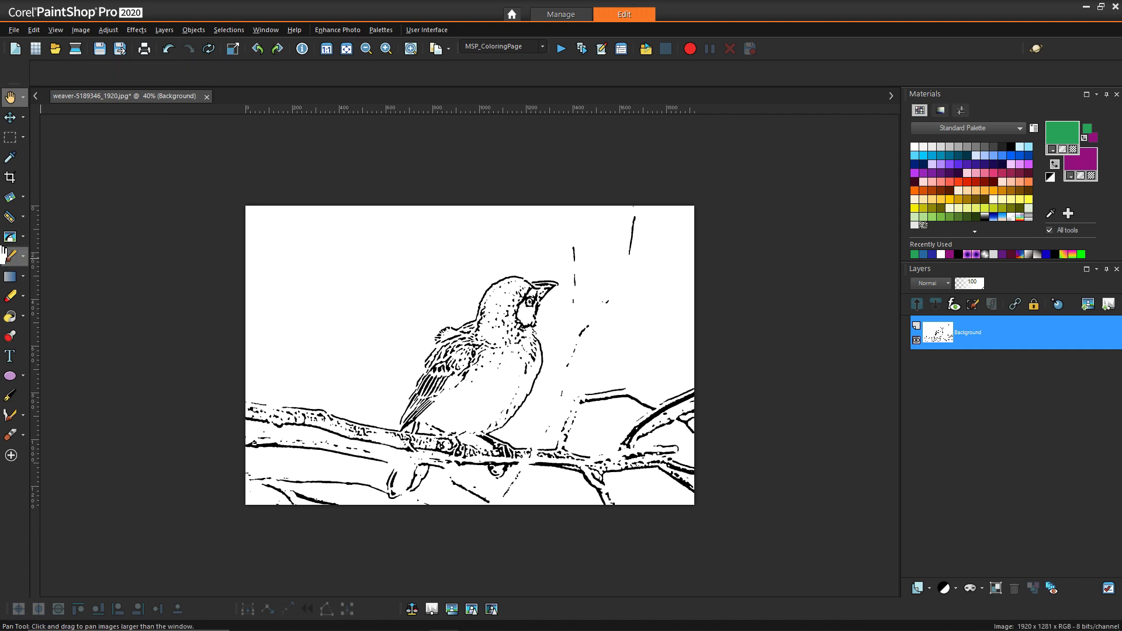
With a white, hardness-100 brush, paint out stray dashes beside the head and near the lower-left edge.
click(10, 256)
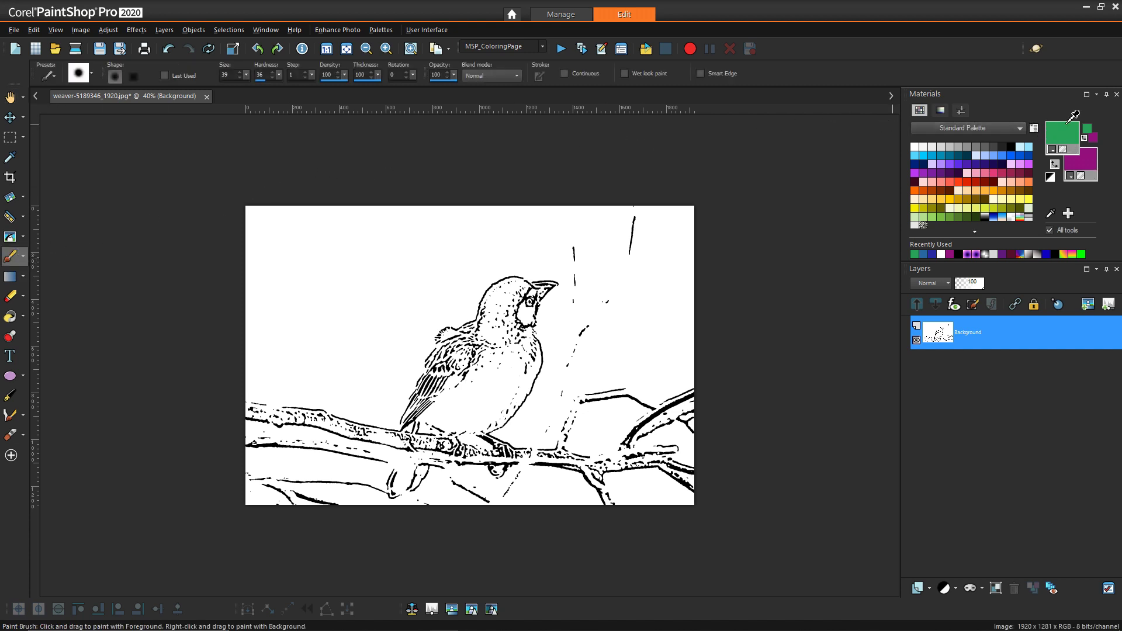
right_click(1051, 140)
click(576, 288)
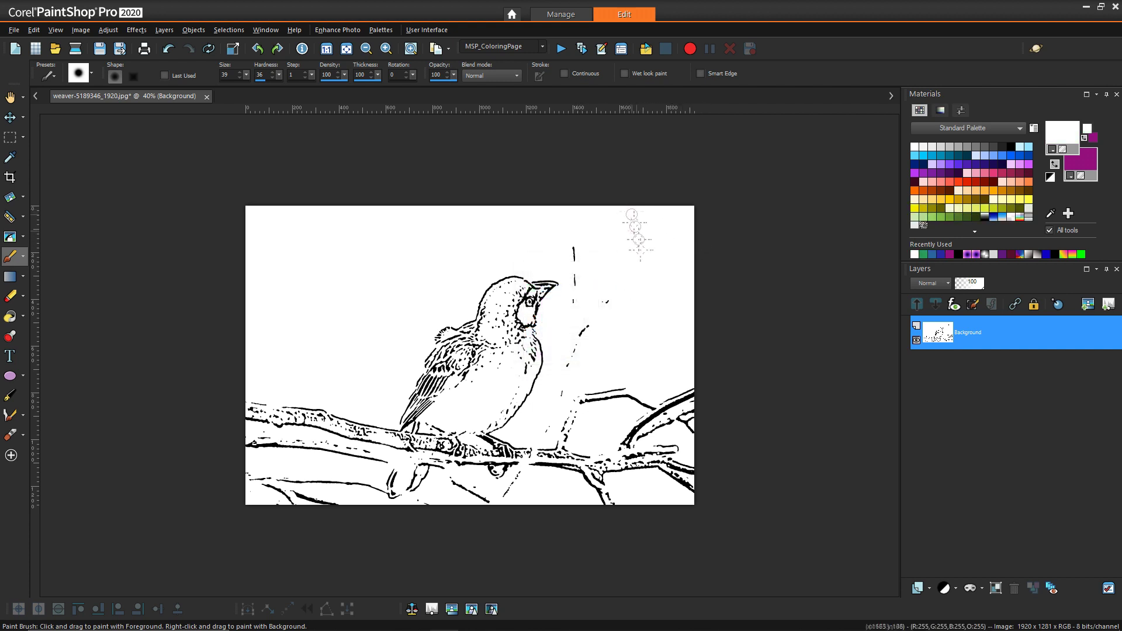
drag(279, 75, 323, 88)
mouse_move(573, 233)
mouse_down()
mouse_move(579, 350)
mouse_move(557, 417)
mouse_move(602, 326)
mouse_up()
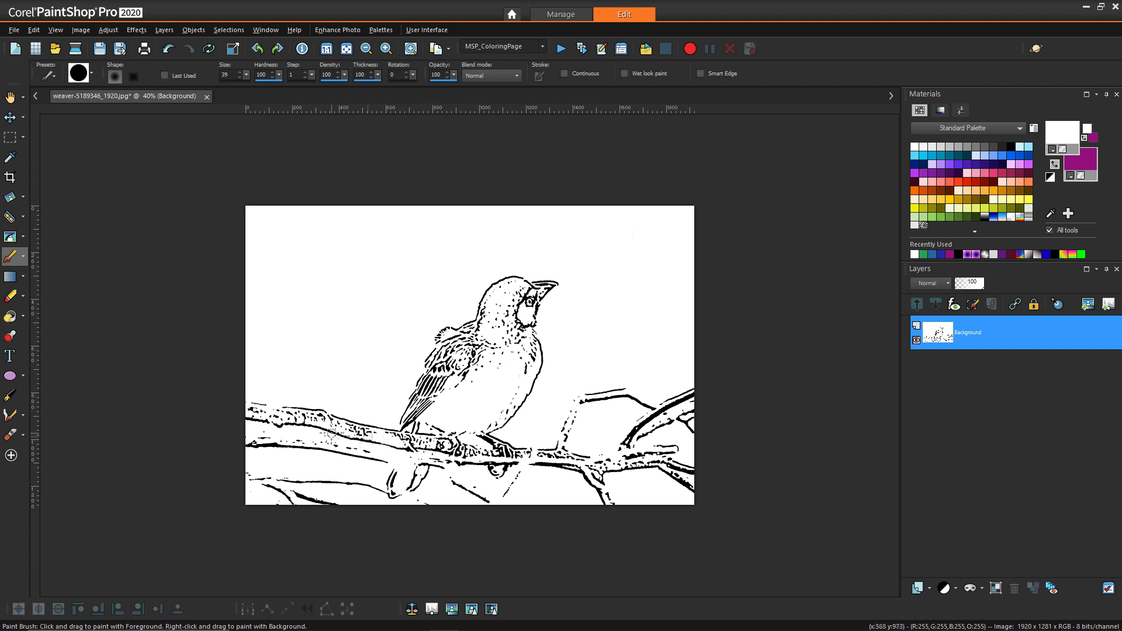
mouse_move(250, 485)
mouse_down()
mouse_move(326, 482)
mouse_move(382, 493)
mouse_move(308, 483)
mouse_move(295, 505)
mouse_move(308, 495)
mouse_move(286, 500)
mouse_move(342, 508)
mouse_move(253, 507)
mouse_move(303, 496)
mouse_move(374, 506)
mouse_move(451, 479)
mouse_move(493, 506)
mouse_move(459, 495)
mouse_move(479, 507)
mouse_move(502, 495)
mouse_move(552, 504)
mouse_up()
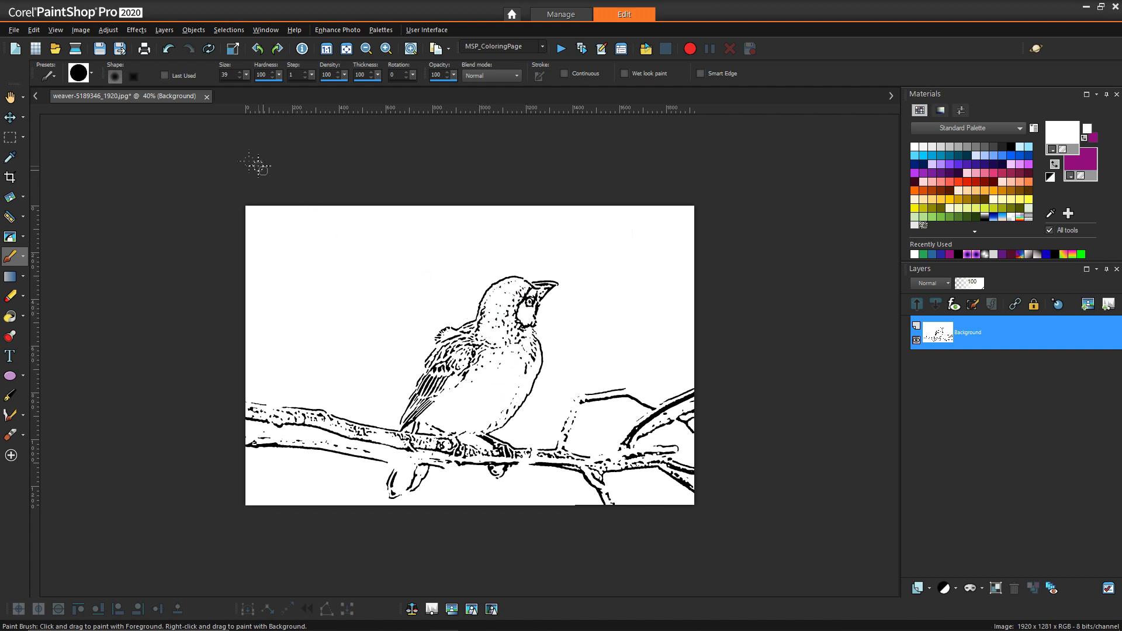
click(109, 31)
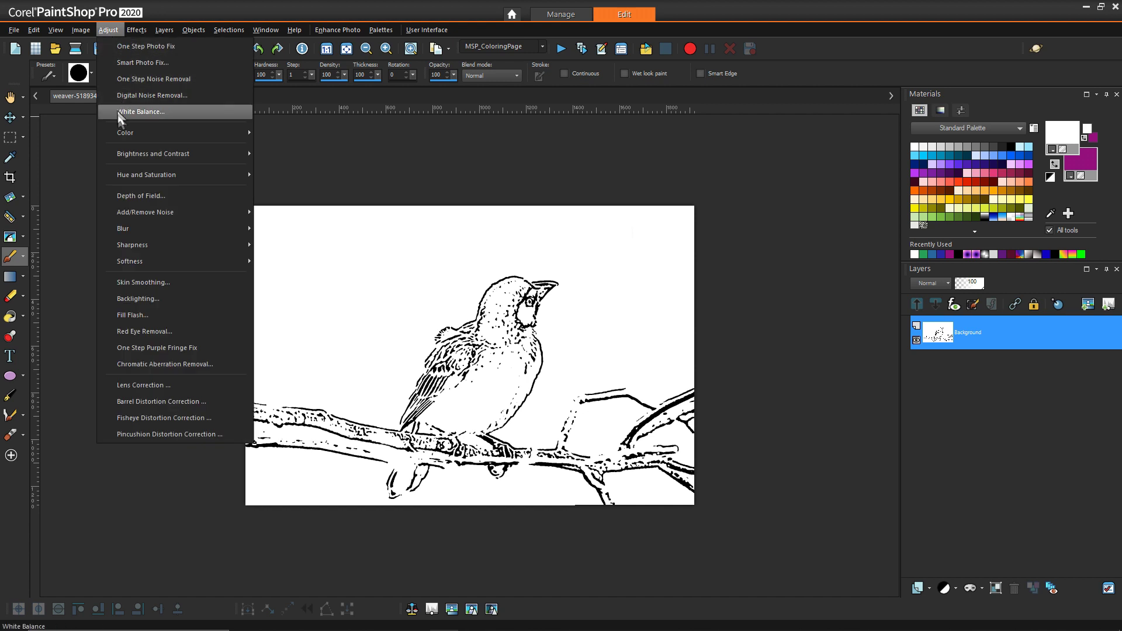
mouse_move(140, 212)
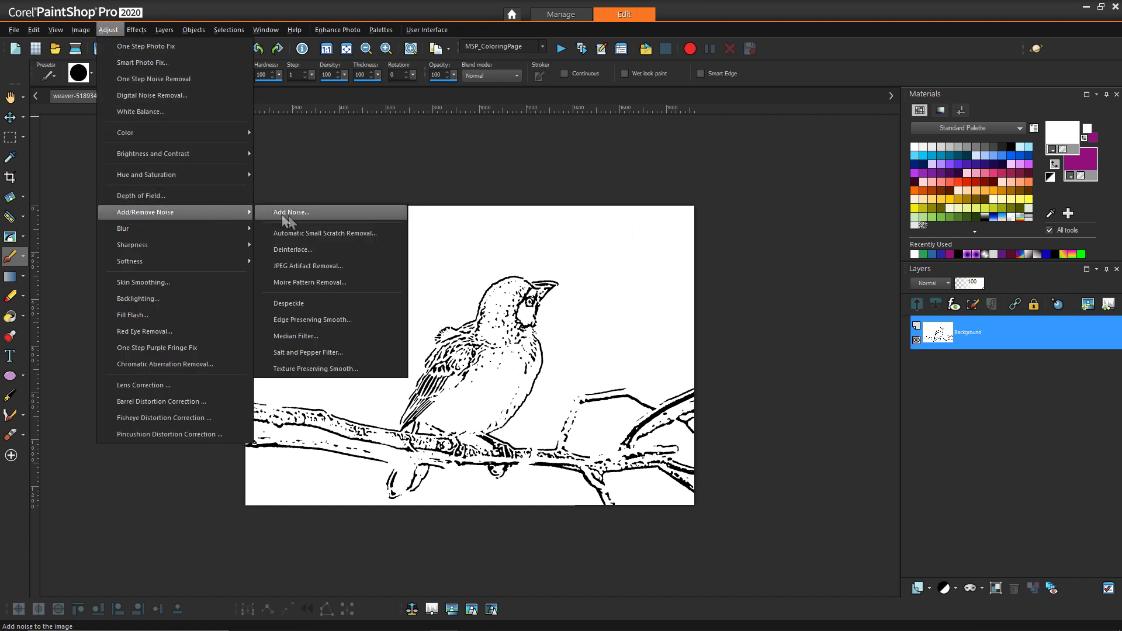
click(316, 353)
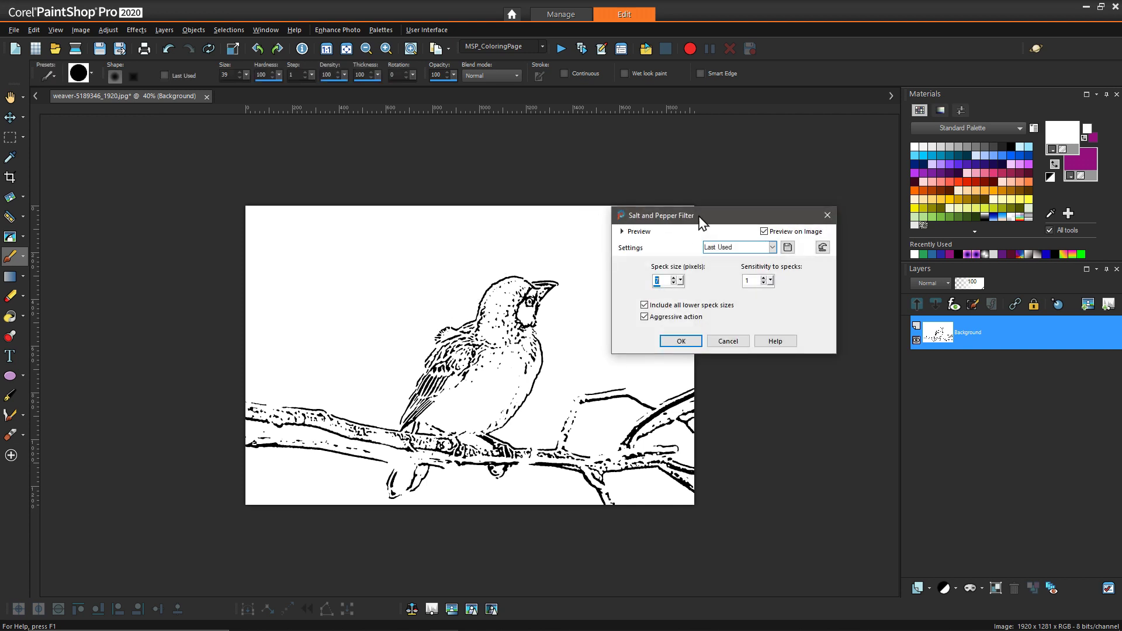
drag(701, 220, 709, 251)
click(698, 348)
click(726, 340)
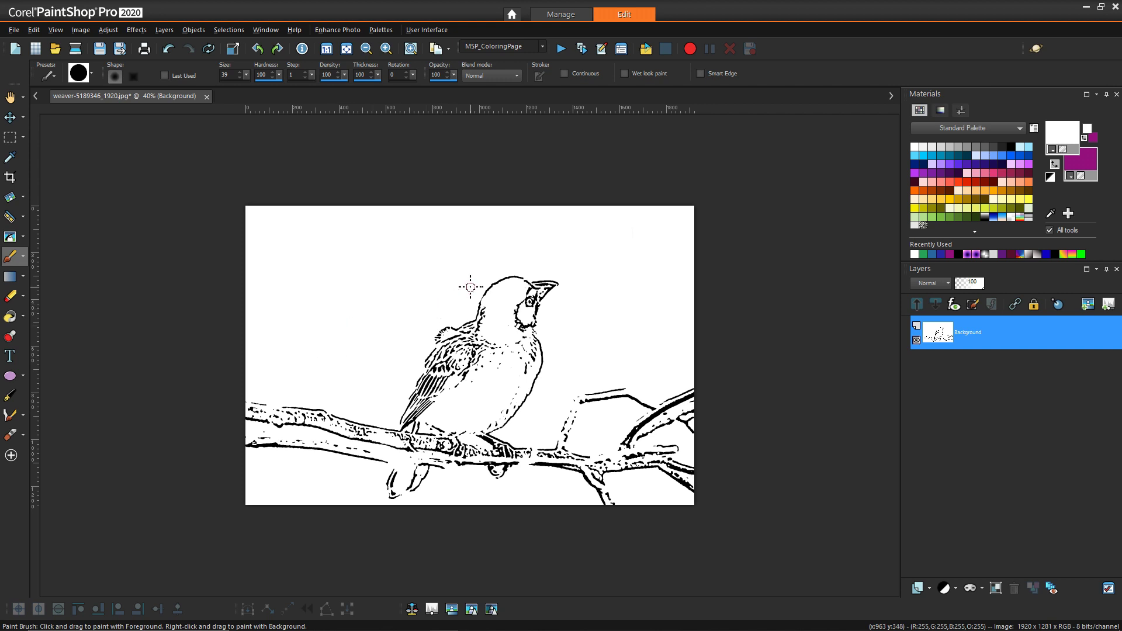
click(135, 29)
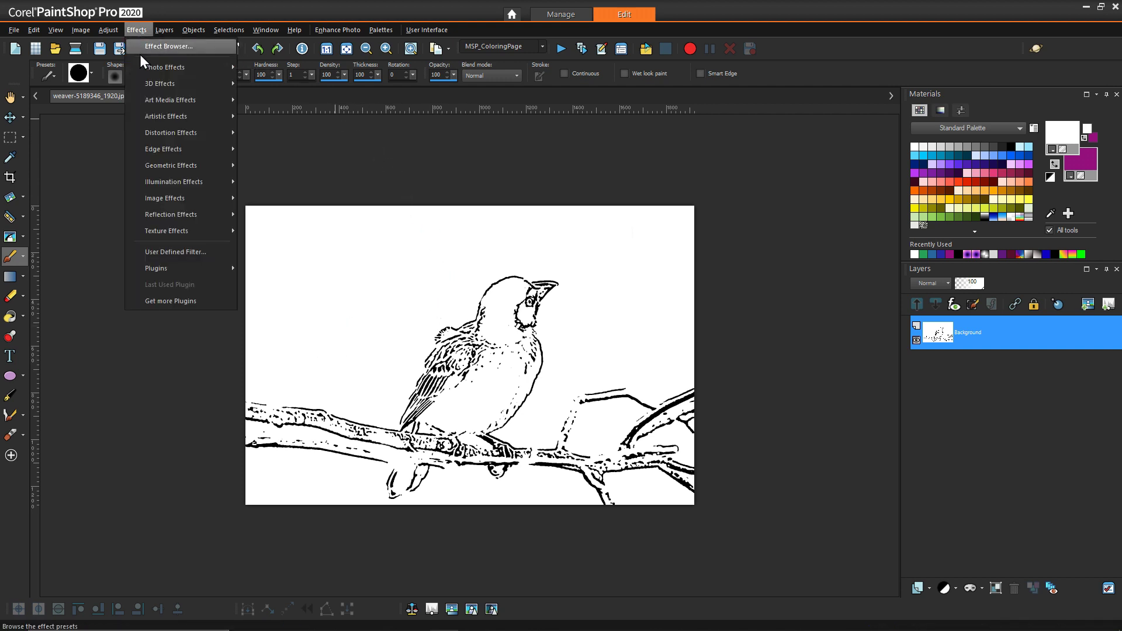
Try the Dilate edge effect on the line art, then undo it.
mouse_move(177, 152)
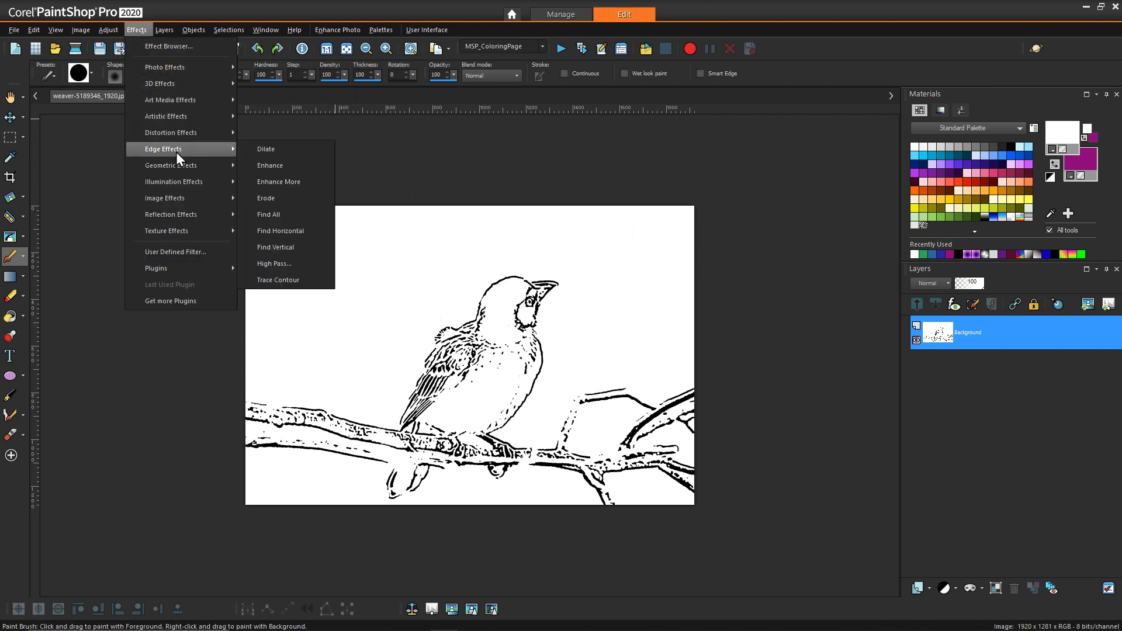
click(251, 149)
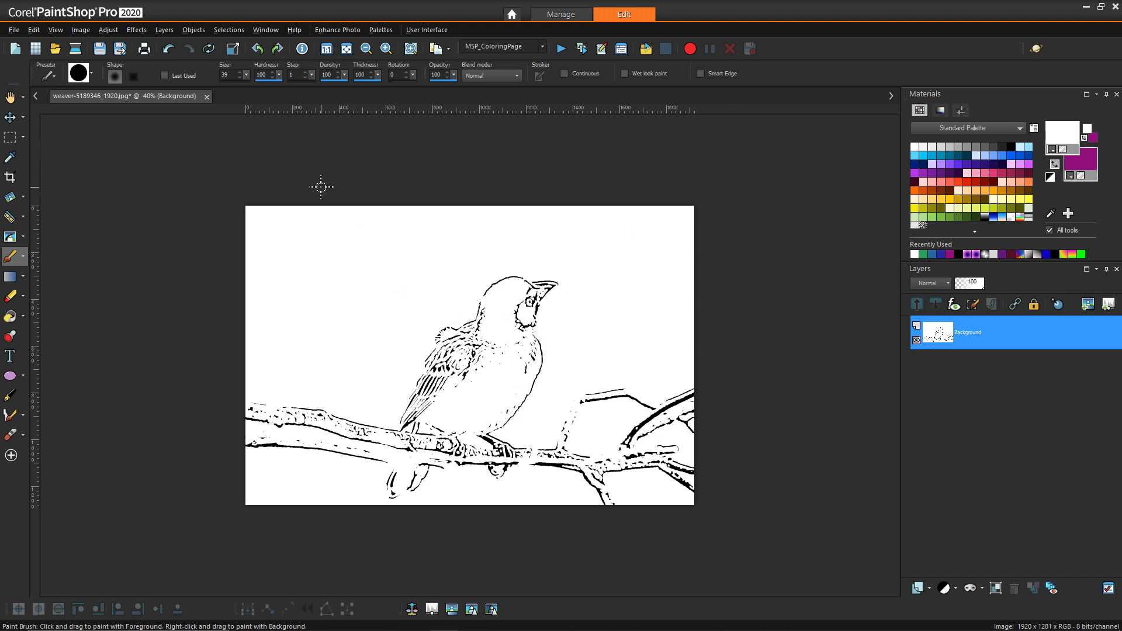
key(ctrl+z)
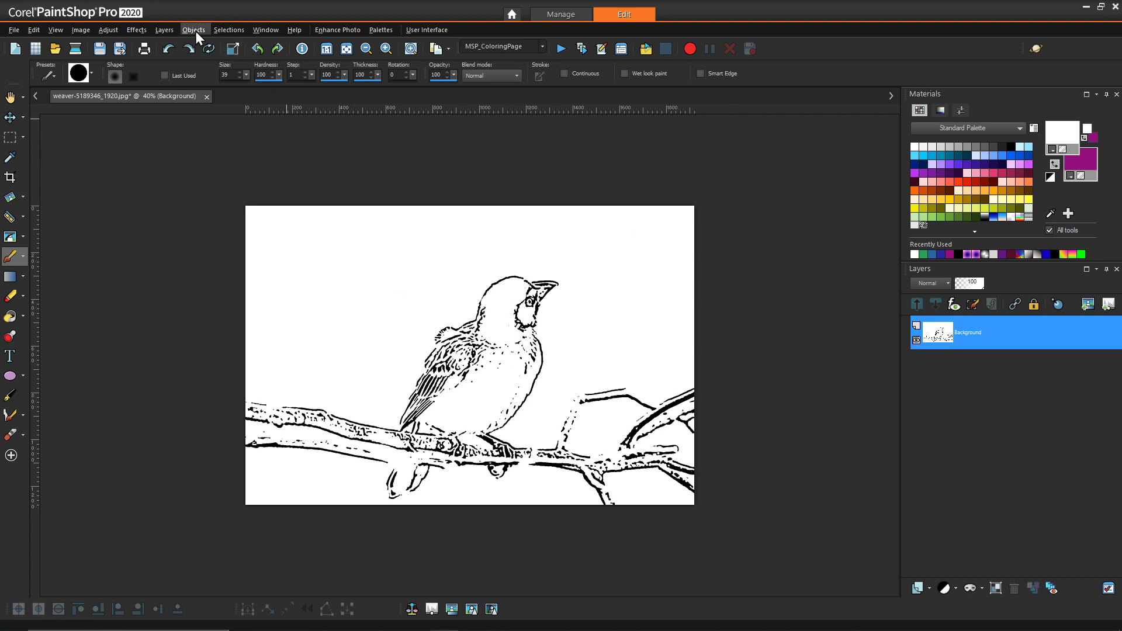
Apply the Erode edge effect to thicken the drawing's black outlines.
click(133, 31)
mouse_move(163, 116)
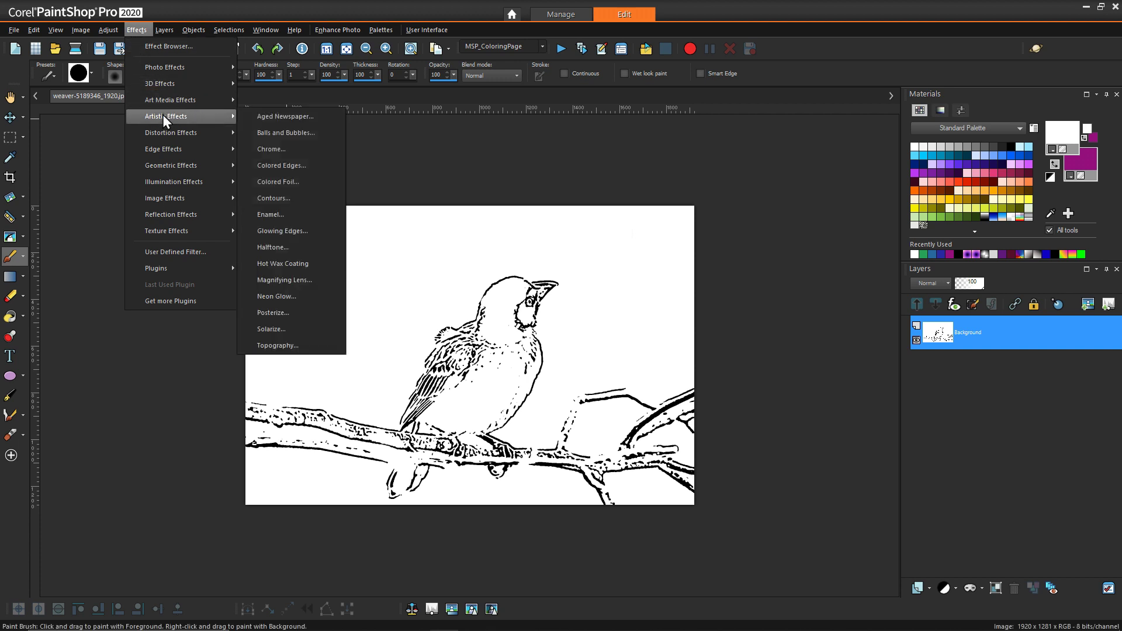
mouse_move(166, 150)
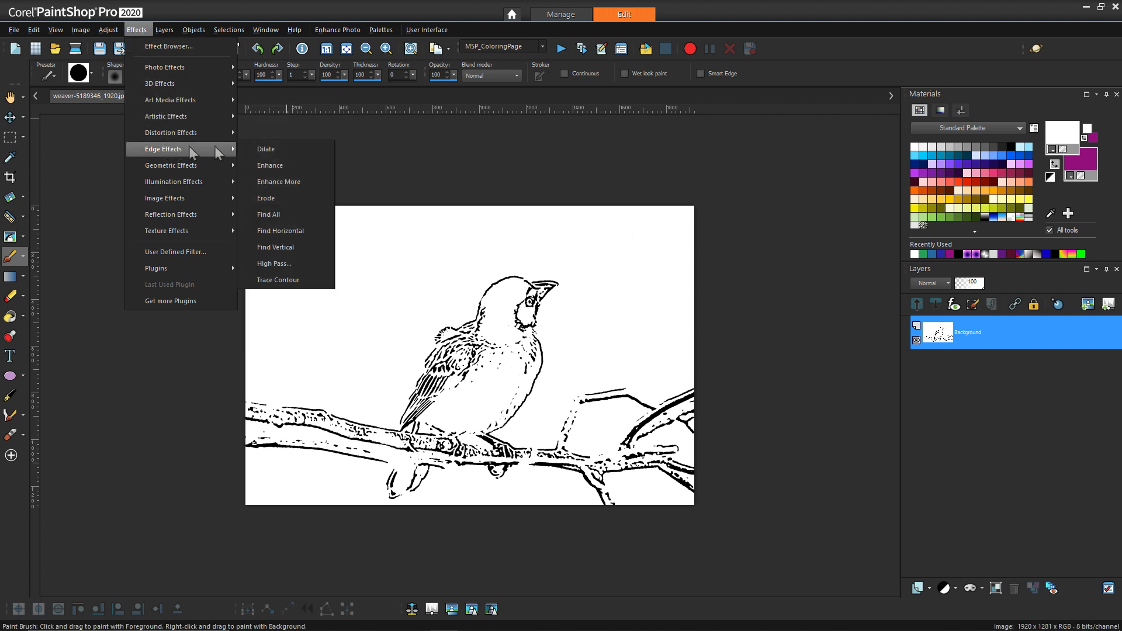
click(286, 201)
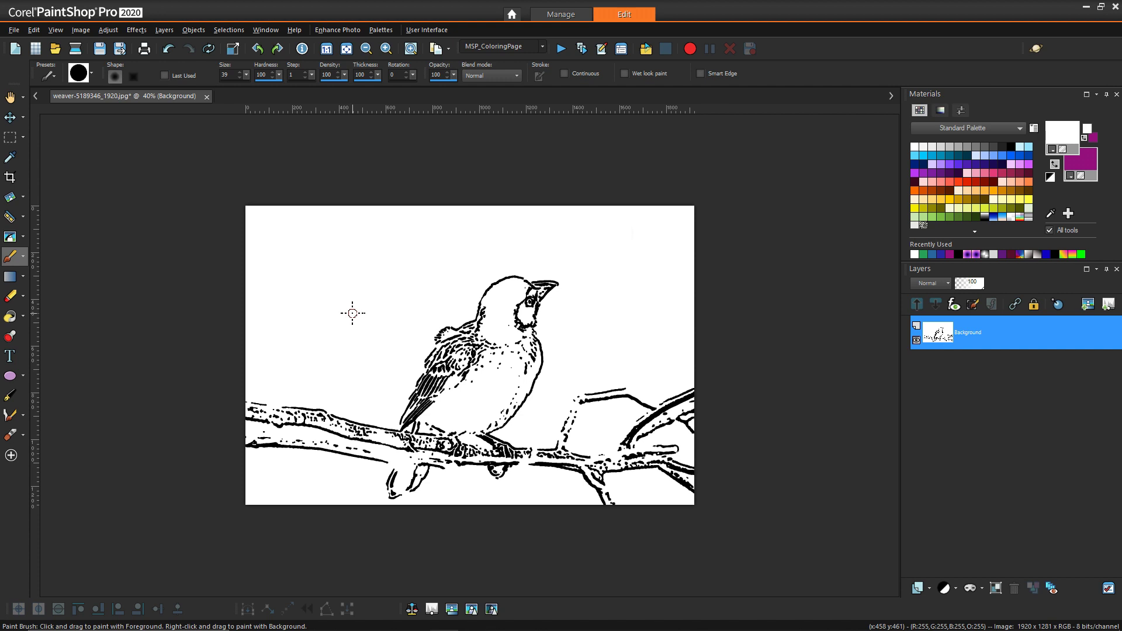
right_click(462, 306)
Undo the Erode effect and duplicate the Background layer.
click(490, 319)
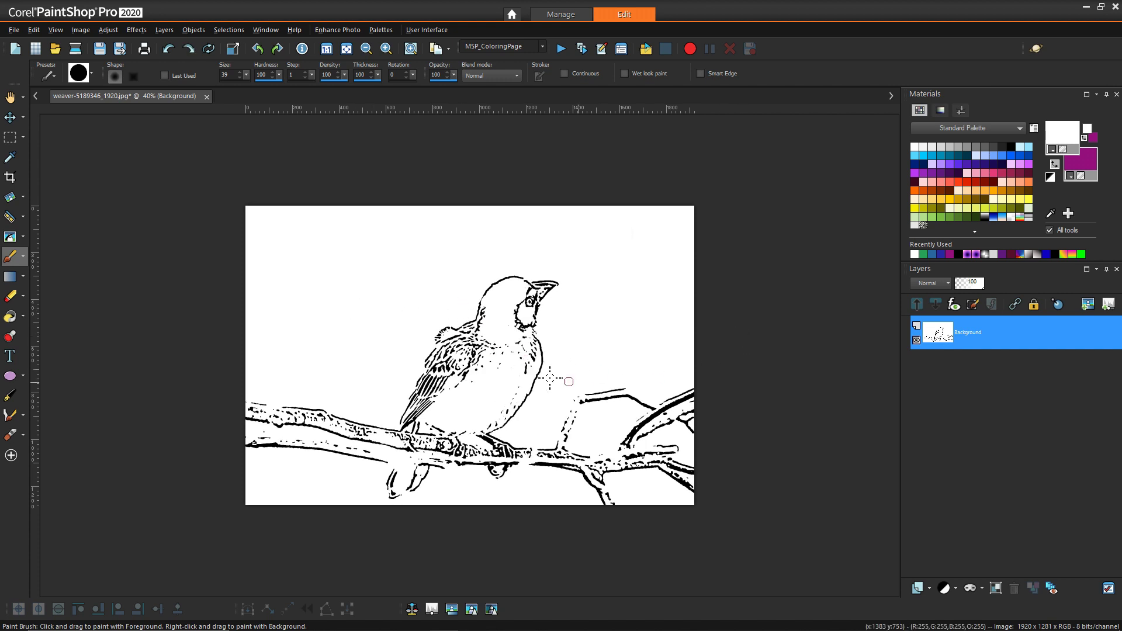
right_click(942, 334)
click(970, 361)
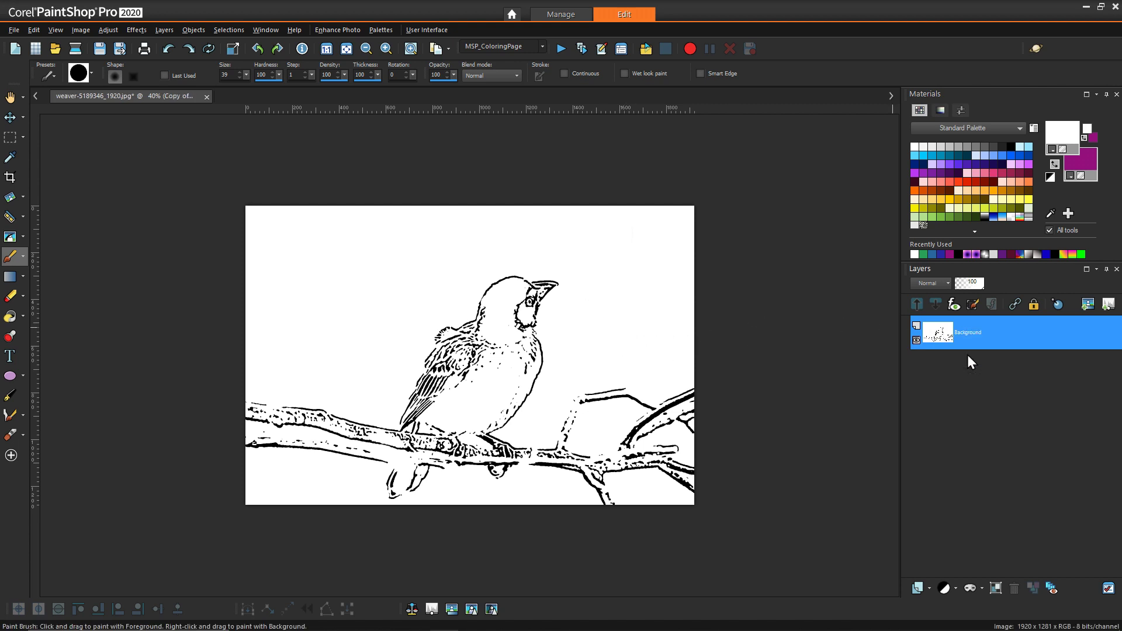
Apply Dilate to thin the black outlines on the Copy of Background layer.
click(138, 31)
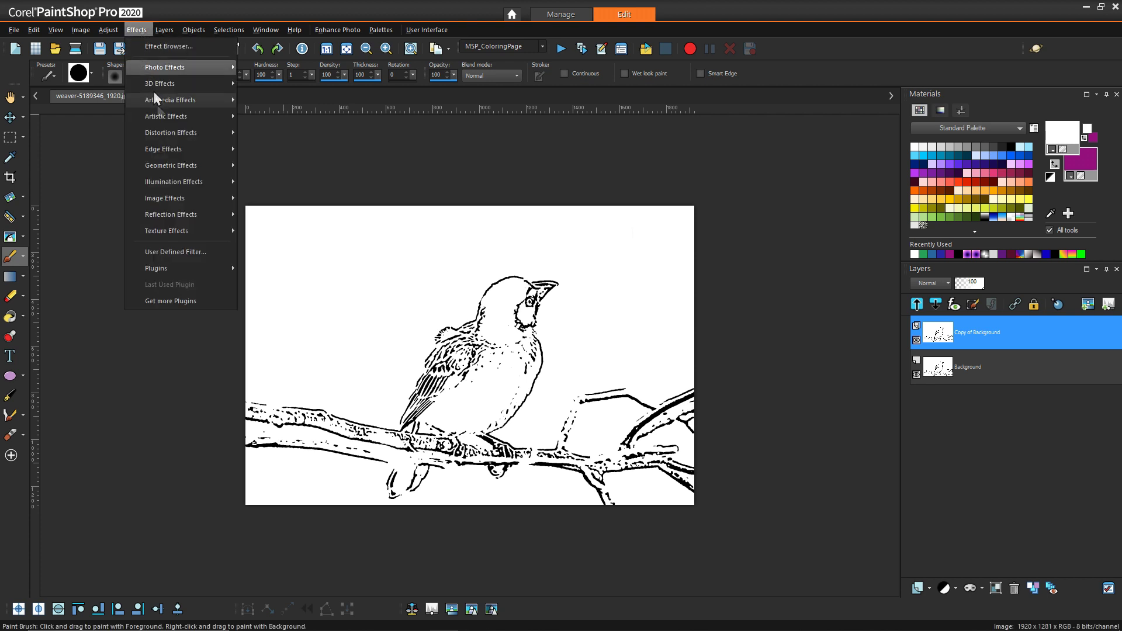
mouse_move(160, 149)
click(262, 149)
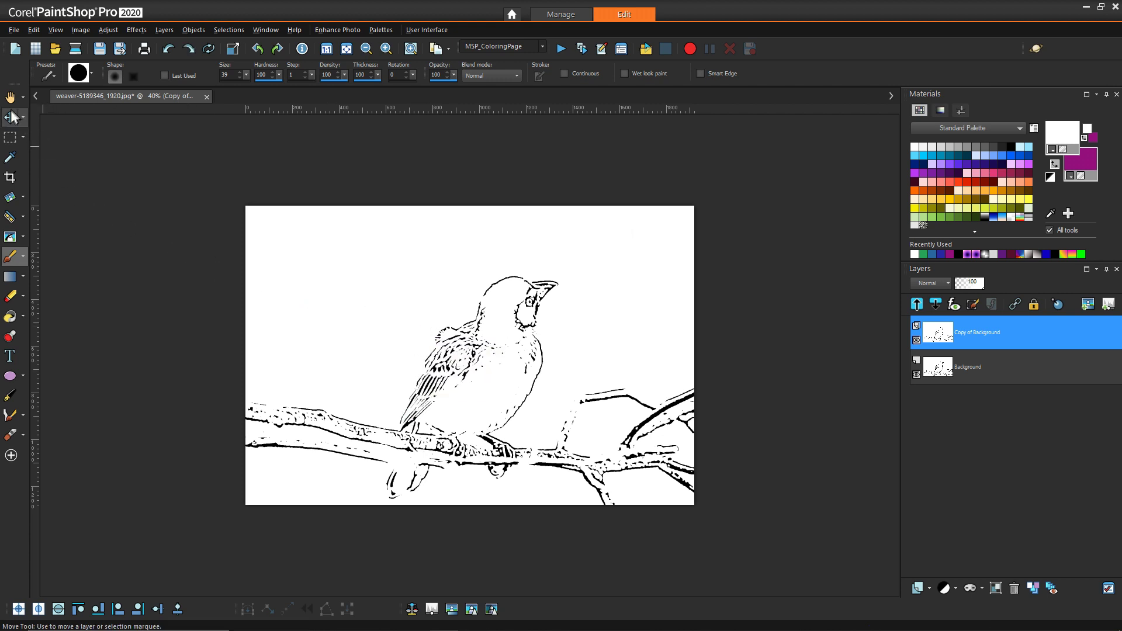
Erase stray marks around the bird's wing with a size-190 eraser.
click(10, 295)
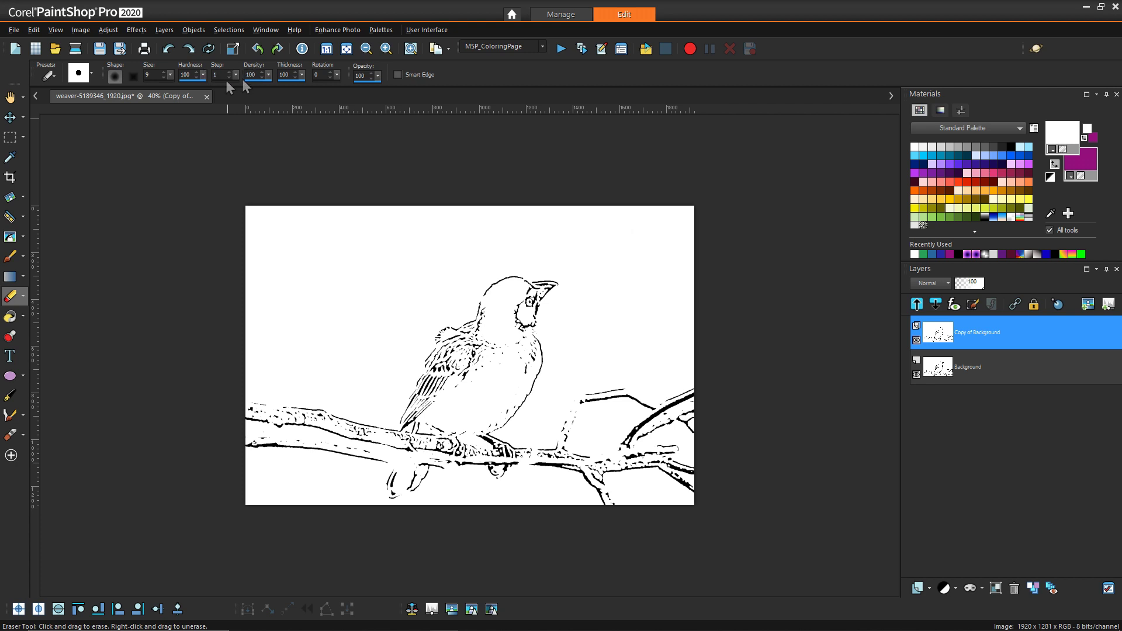
drag(365, 295, 365, 296)
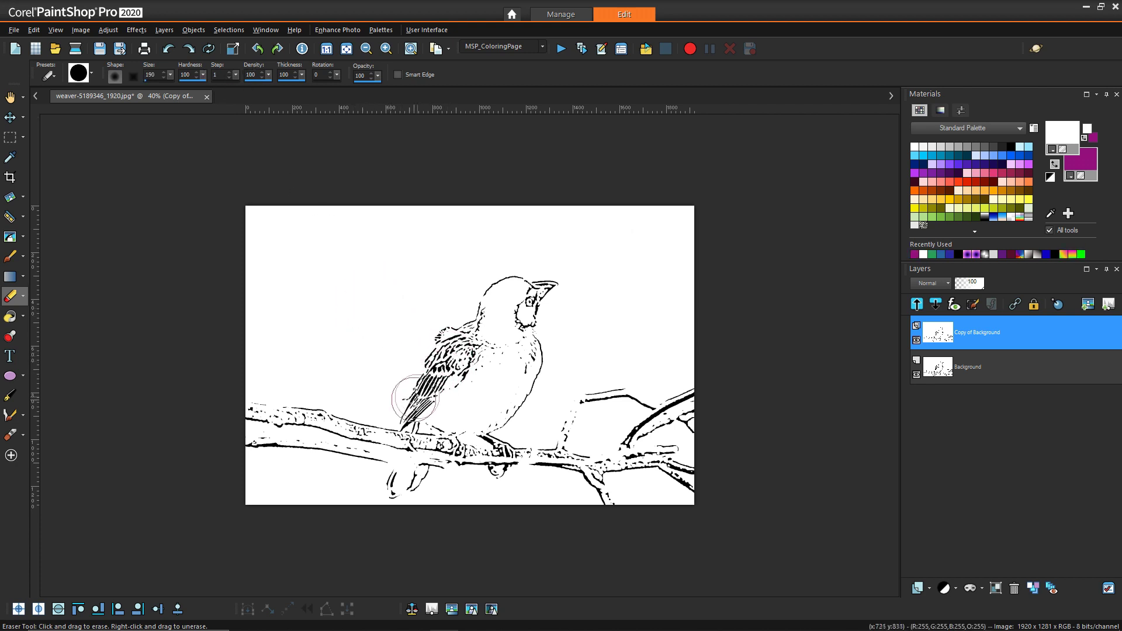
mouse_move(472, 361)
mouse_down()
mouse_move(438, 332)
mouse_move(438, 352)
mouse_move(452, 326)
mouse_move(458, 401)
mouse_move(548, 375)
mouse_move(544, 354)
mouse_move(531, 398)
mouse_move(487, 415)
mouse_move(586, 331)
mouse_move(560, 385)
mouse_move(573, 382)
mouse_move(576, 427)
mouse_move(494, 426)
mouse_move(364, 321)
mouse_move(348, 283)
mouse_move(463, 435)
mouse_move(442, 421)
mouse_move(525, 467)
mouse_up()
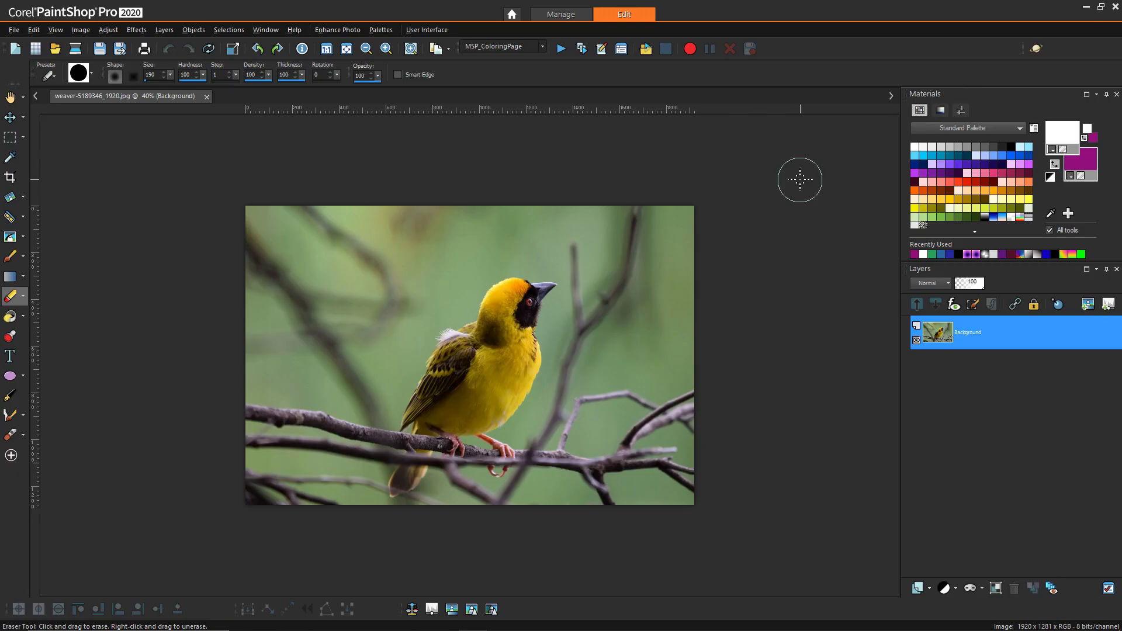
Add a new raster layer, flood-fill it white, and set its opacity to 51.
click(928, 588)
click(929, 489)
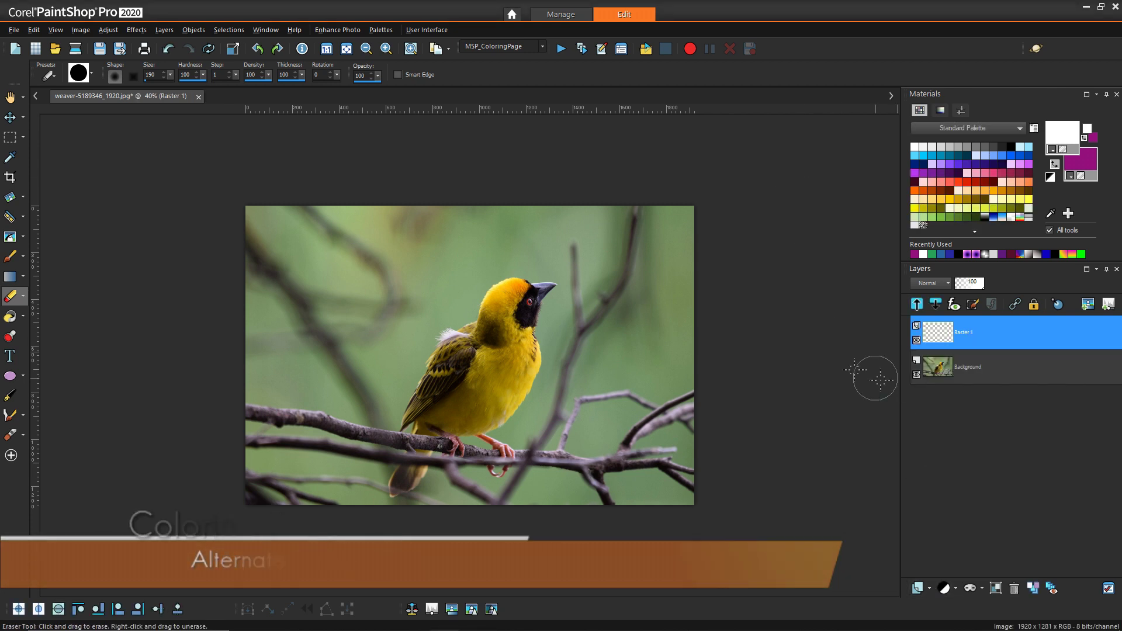
key(f)
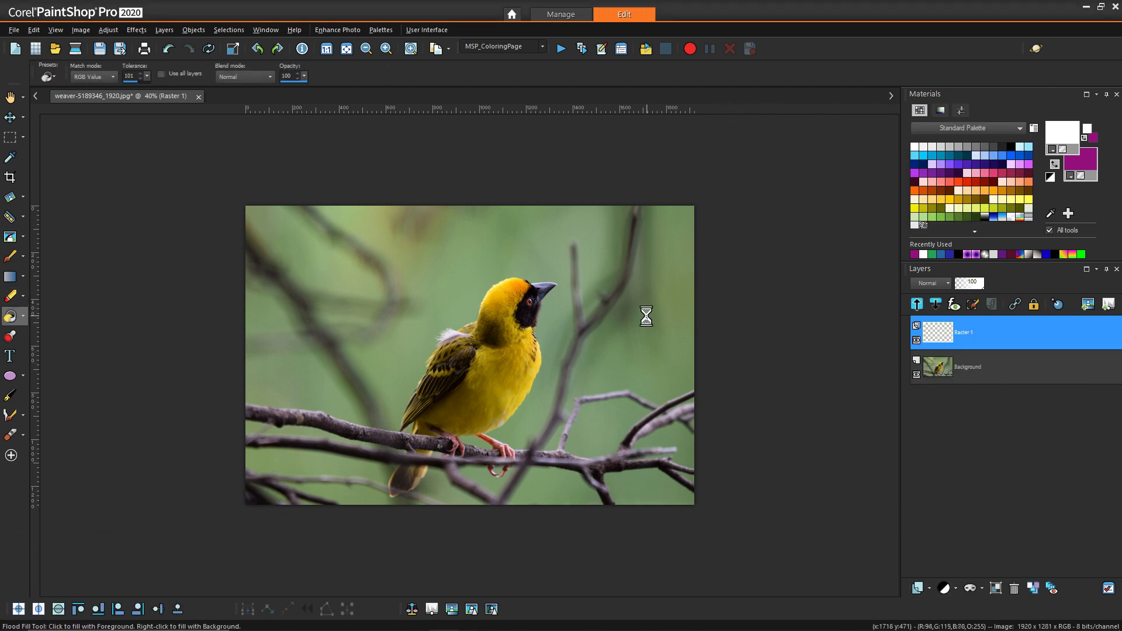
click(643, 318)
drag(969, 294, 954, 360)
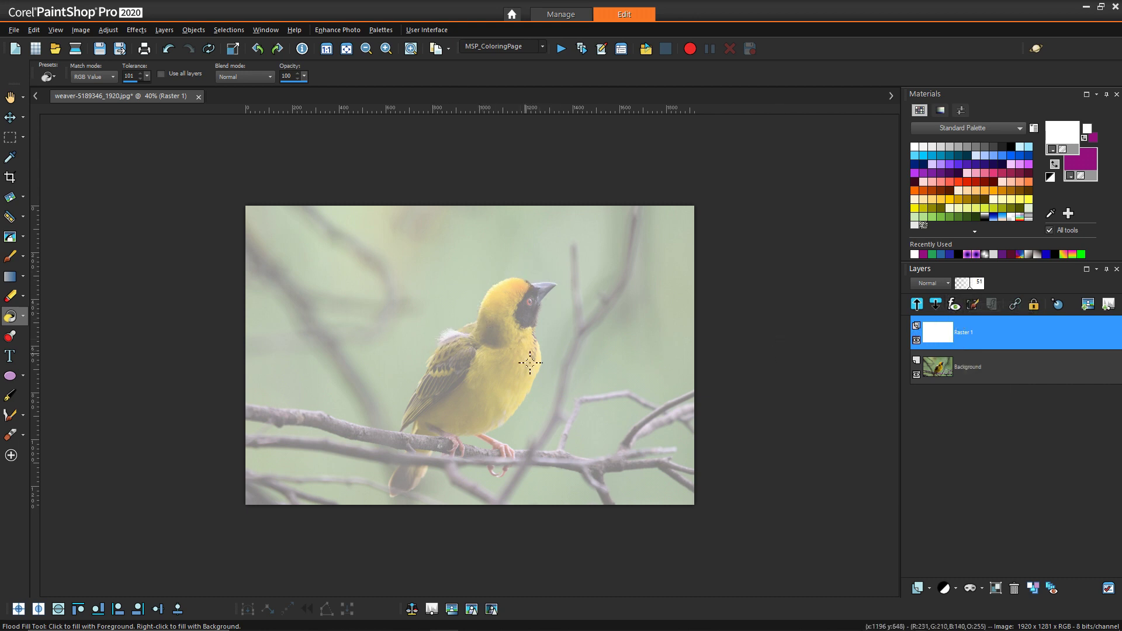
click(10, 255)
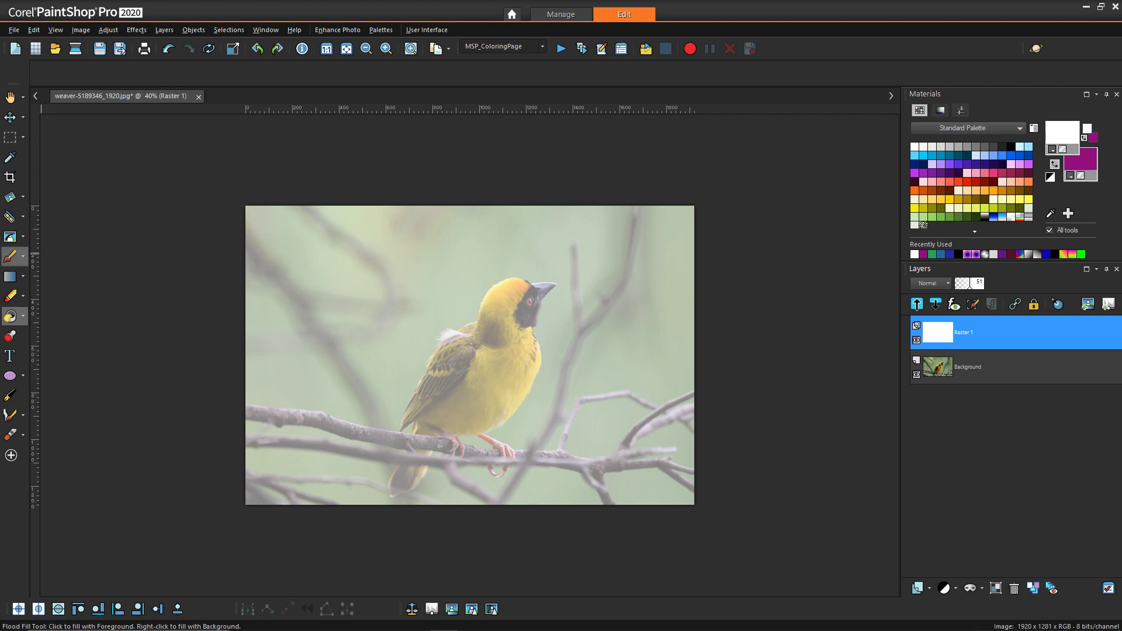
Trace the bird's face, beak and top of head in black with a size-13 brush.
click(1010, 146)
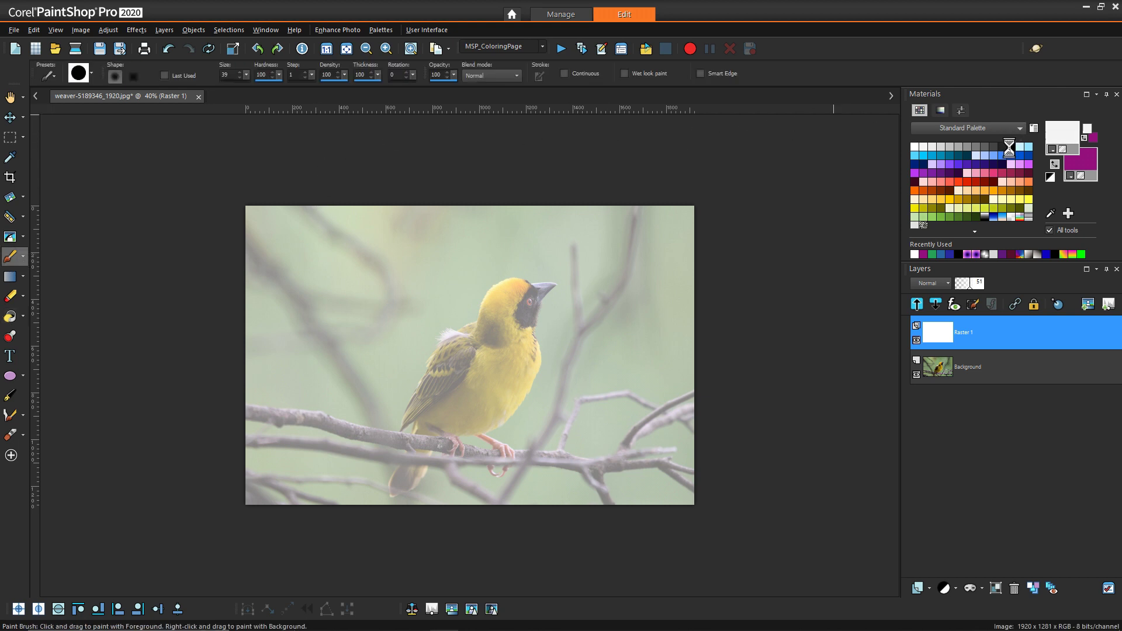
double_click(241, 72)
text(1)
text(3)
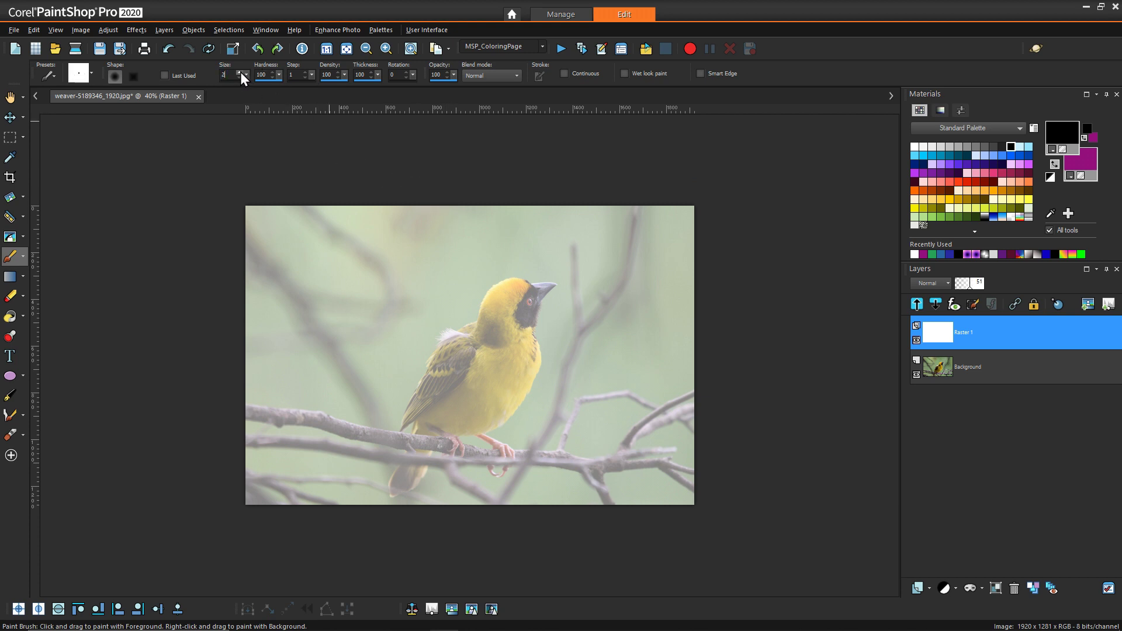
drag(539, 314, 555, 284)
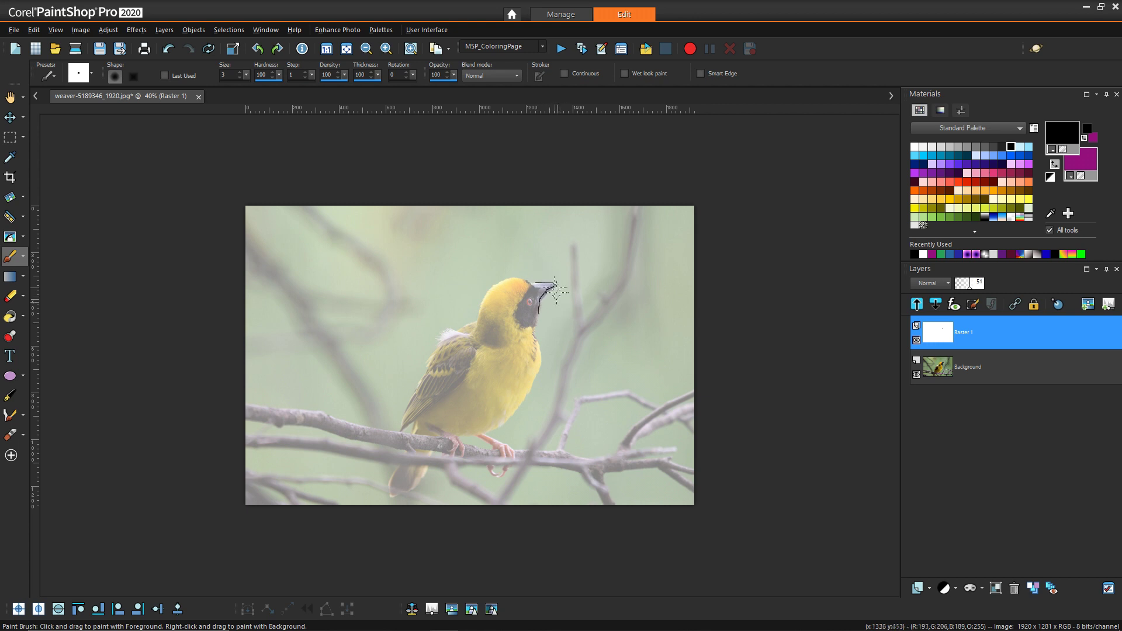
scroll(552, 286, up, 2)
mouse_move(553, 241)
mouse_down()
mouse_move(523, 243)
mouse_move(490, 284)
mouse_up()
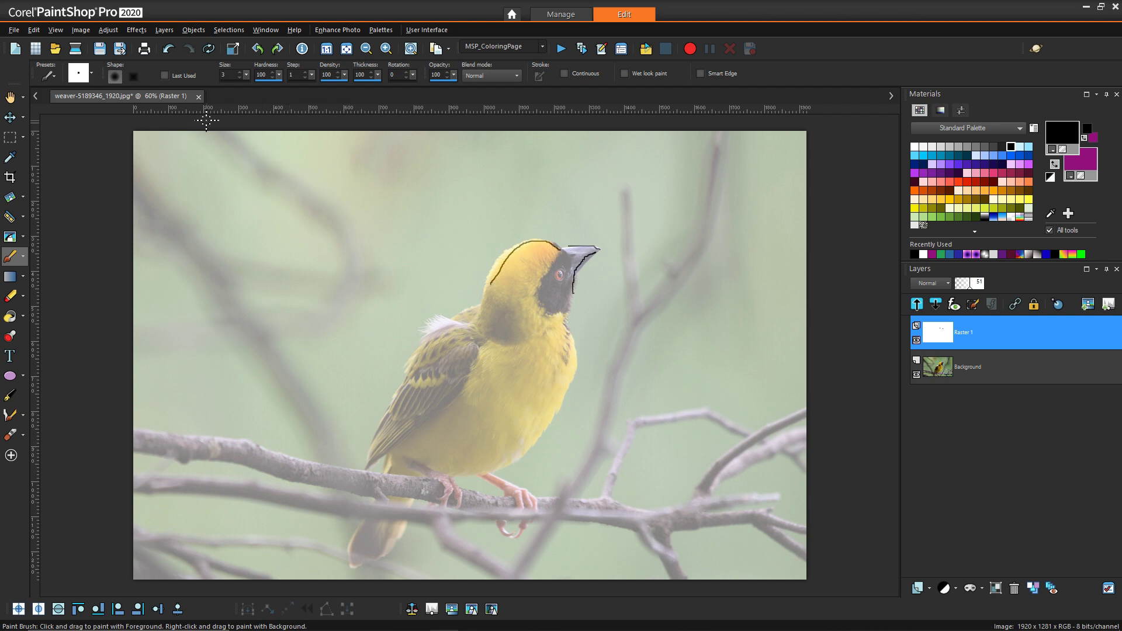
click(10, 396)
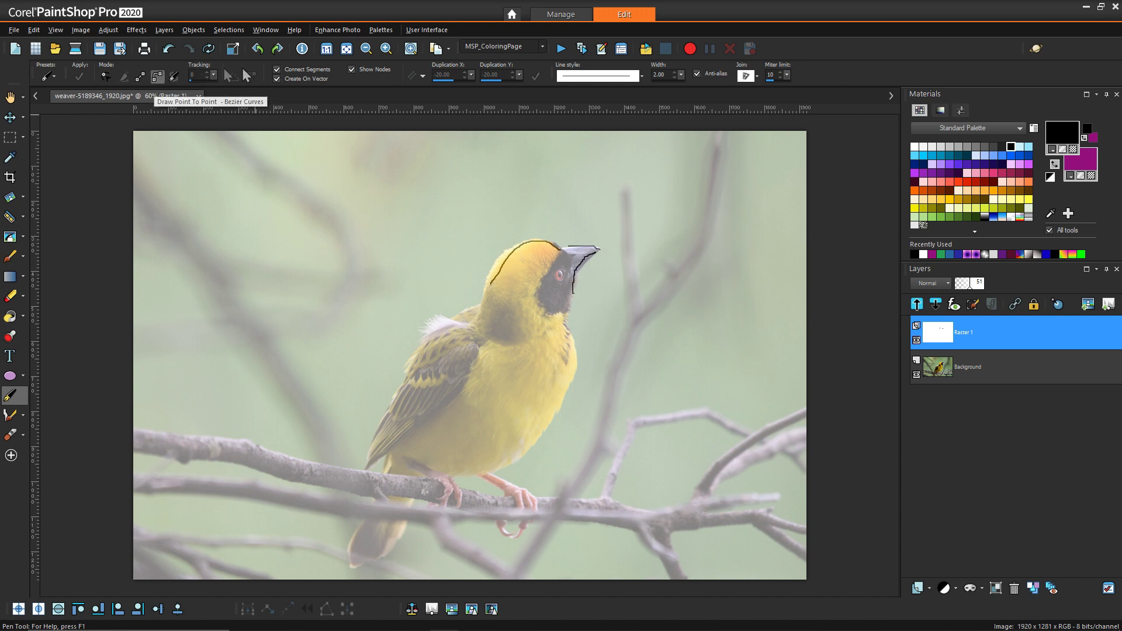
Draw a 3.00-width curve along the wing's back with no fill and apply it.
click(675, 73)
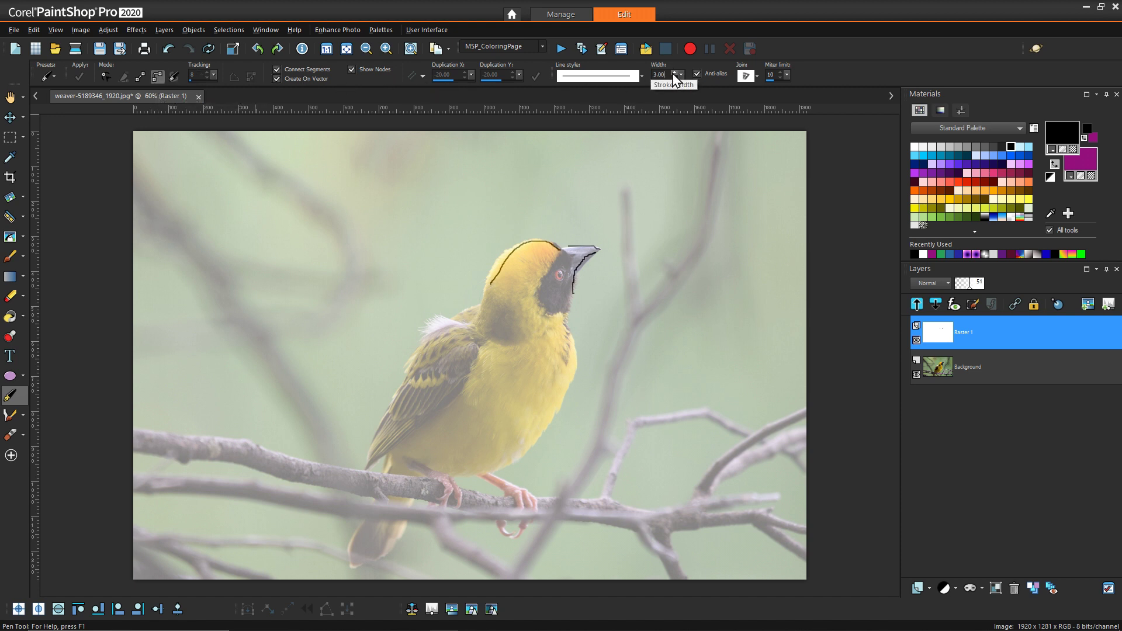
click(366, 468)
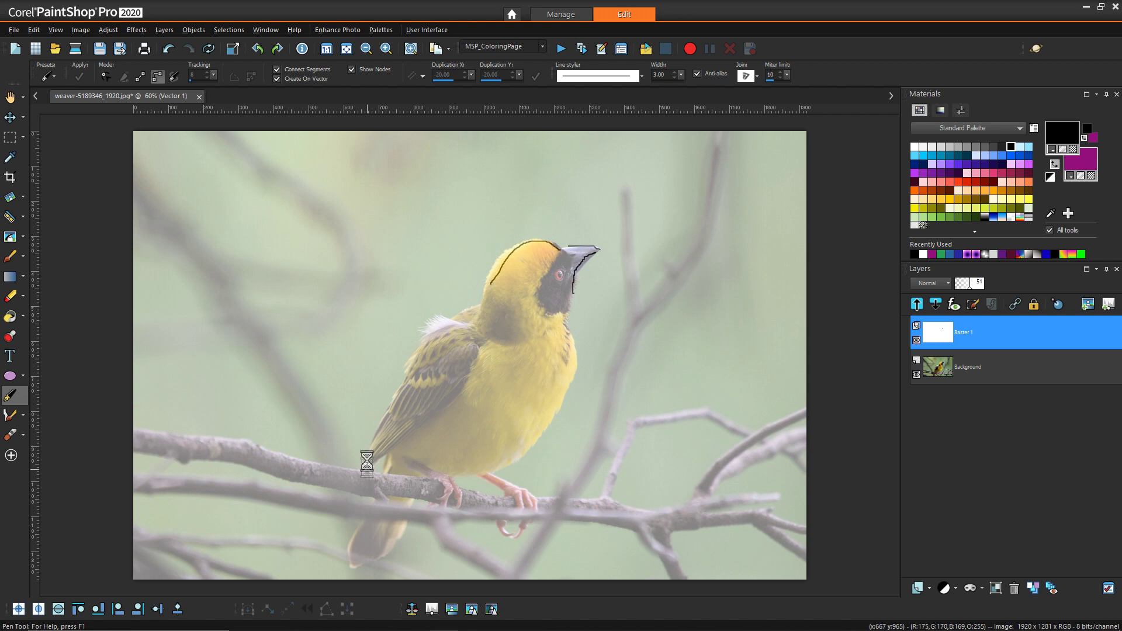
drag(427, 334, 478, 327)
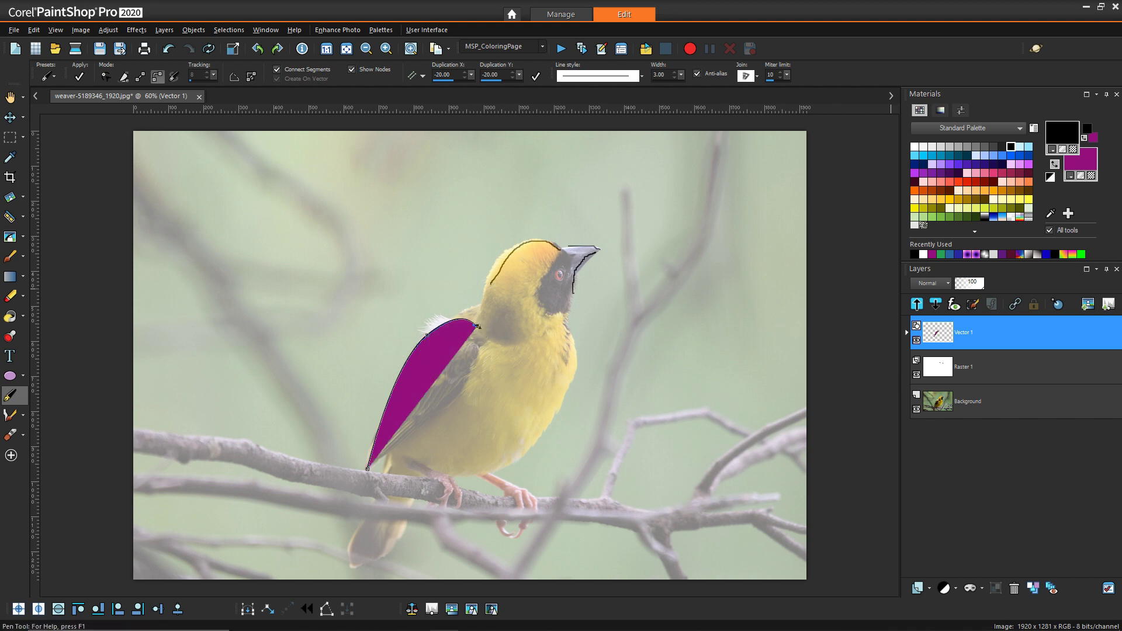
click(1091, 175)
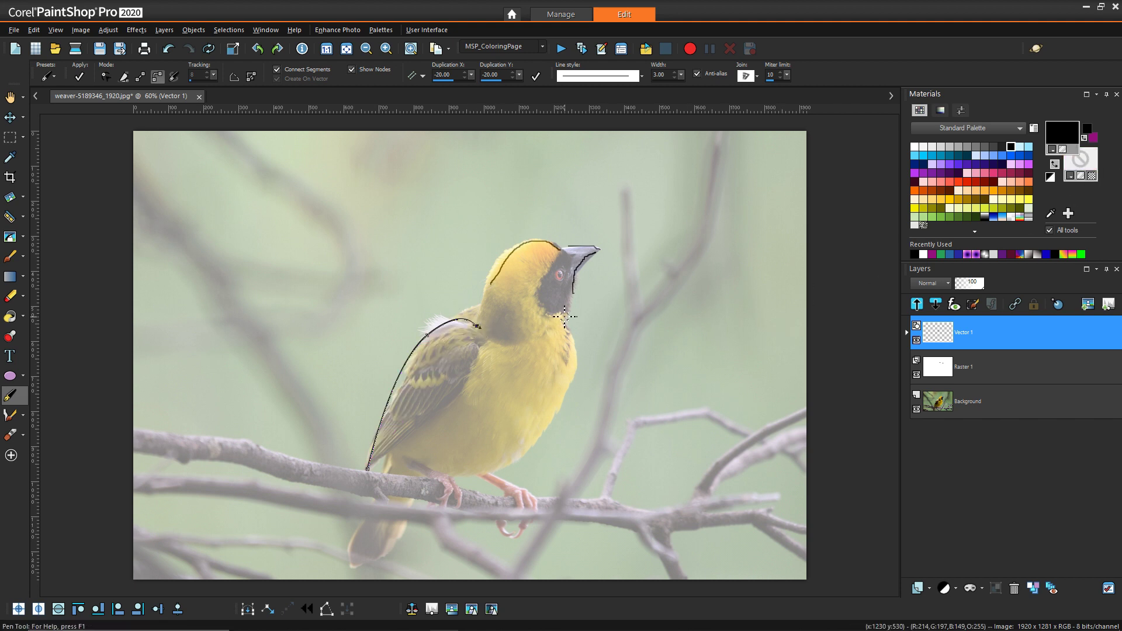
click(79, 76)
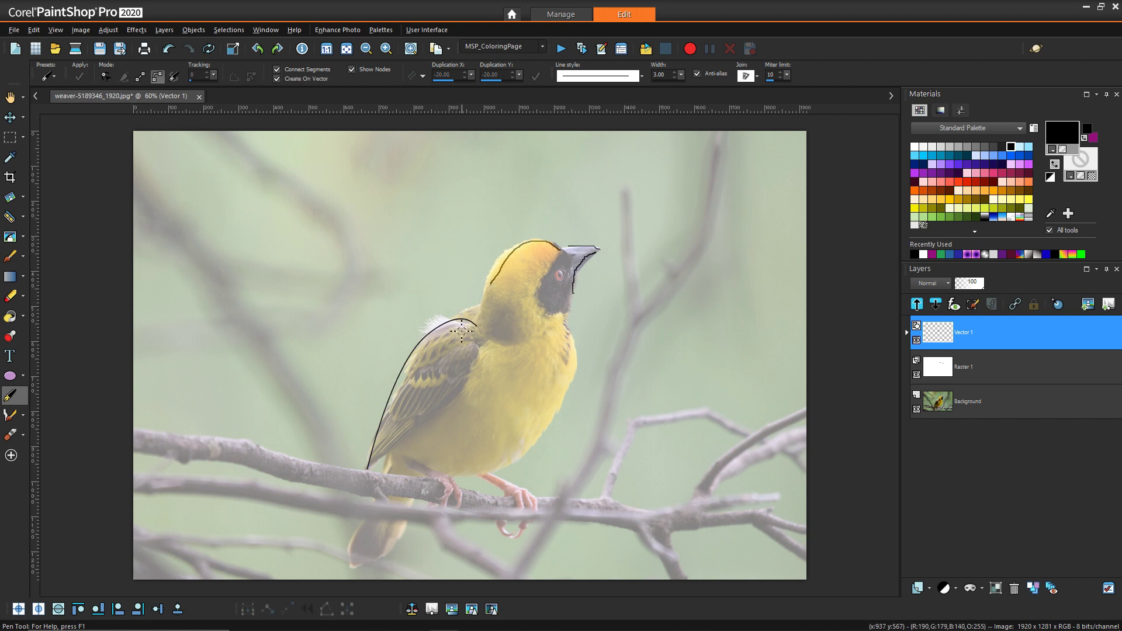
Add a second curve from the wing's lower end up along its front edge.
click(369, 472)
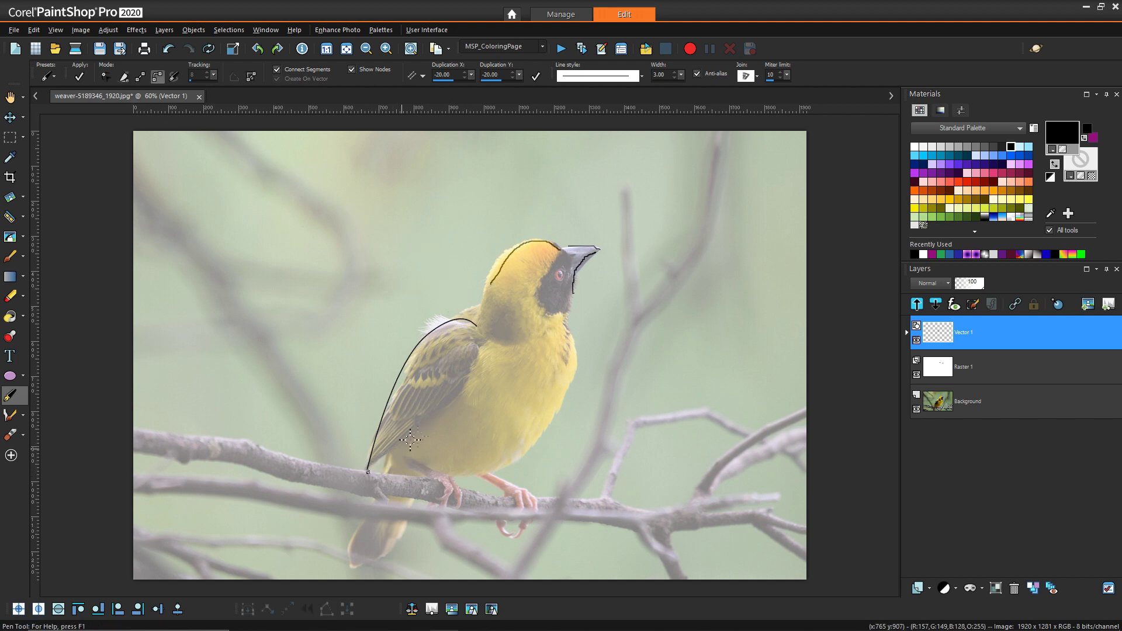
drag(479, 349, 474, 310)
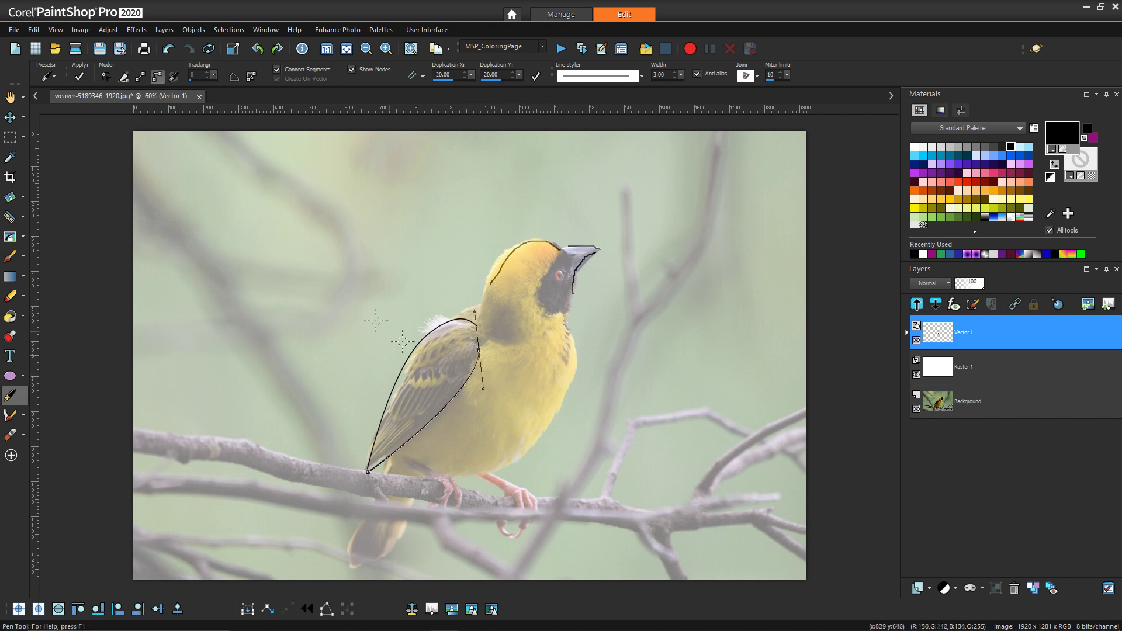
click(10, 97)
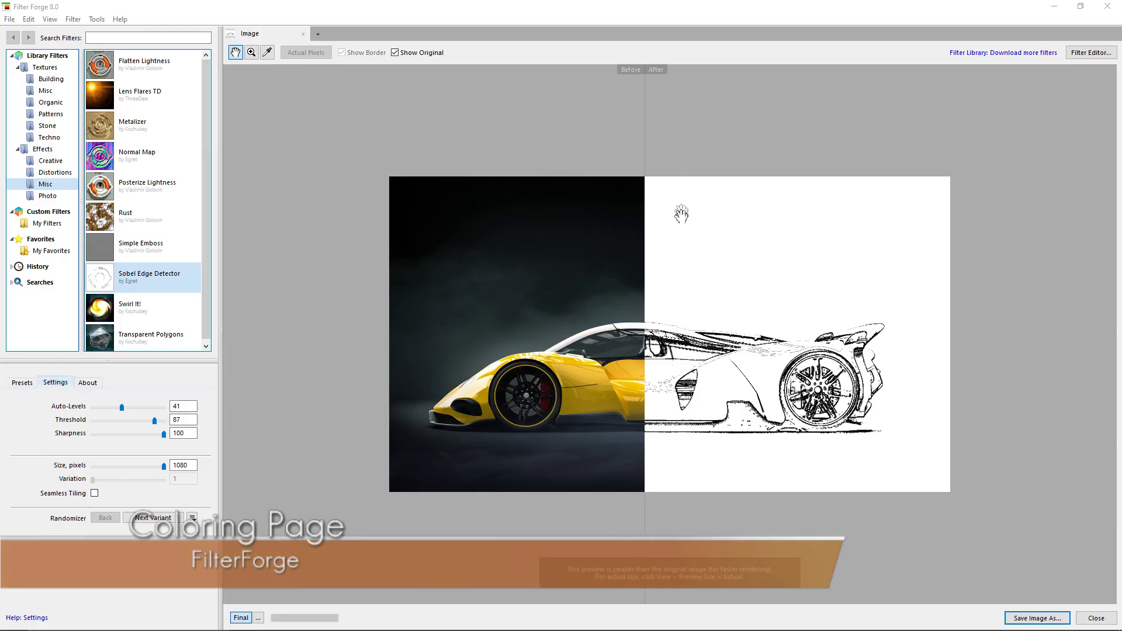
Shift the Before/After divider to reveal more of the Sobel line sketch of the car.
mouse_move(647, 220)
mouse_down()
mouse_move(453, 210)
mouse_move(839, 221)
mouse_move(423, 230)
mouse_move(667, 258)
mouse_up()
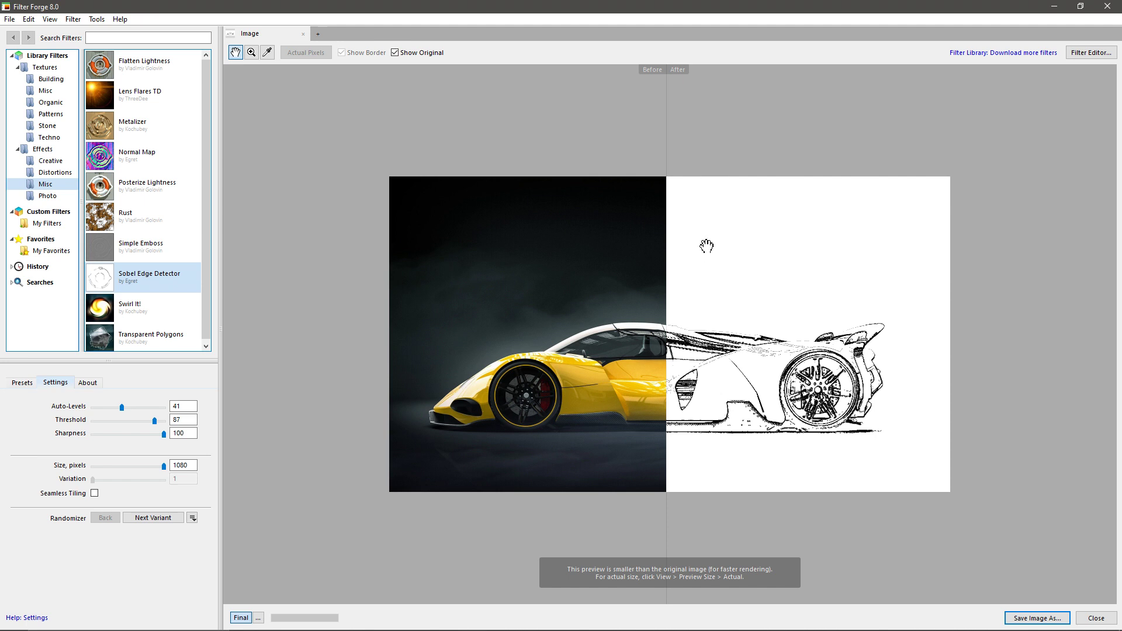
drag(665, 254, 629, 249)
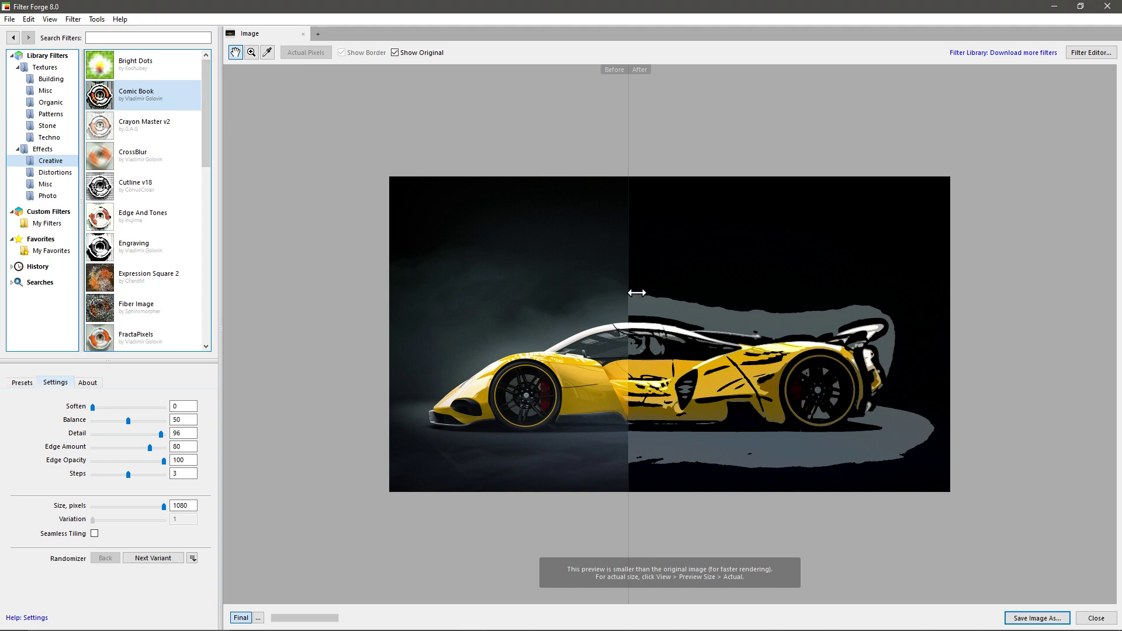
Slide the Before/After divider left then right to compare the comic-style car with the original.
drag(628, 292, 454, 281)
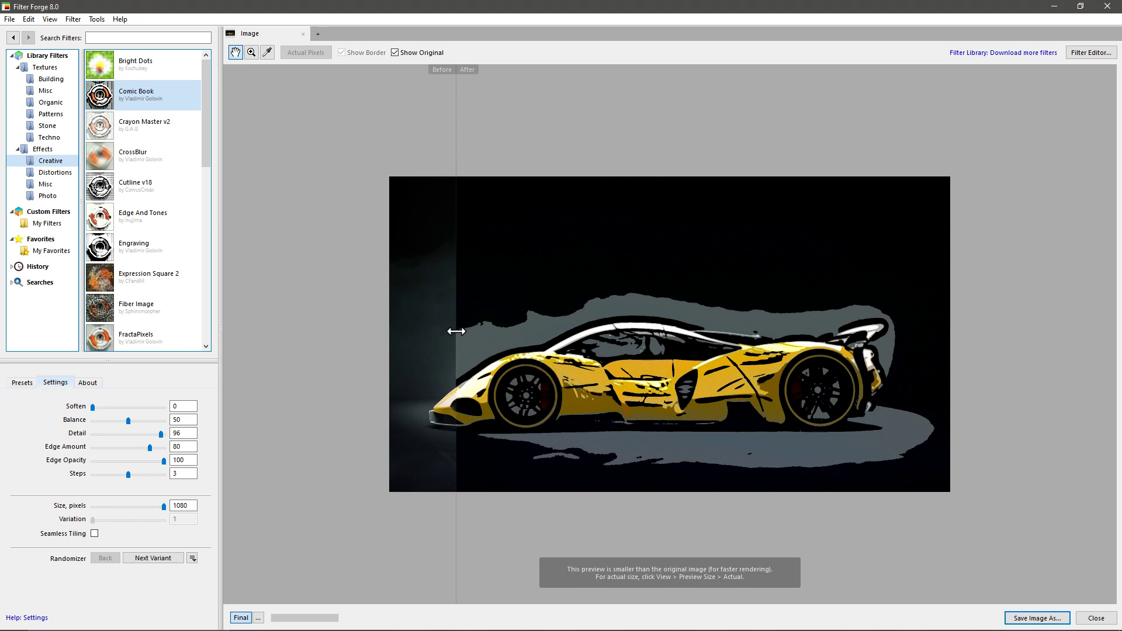
drag(457, 331, 642, 334)
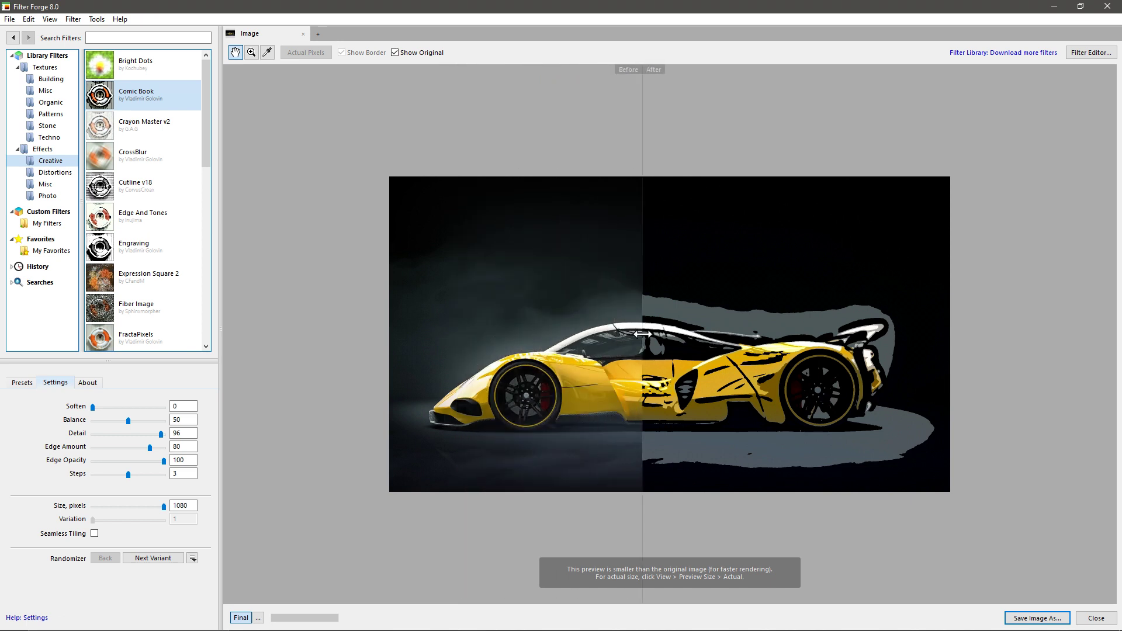